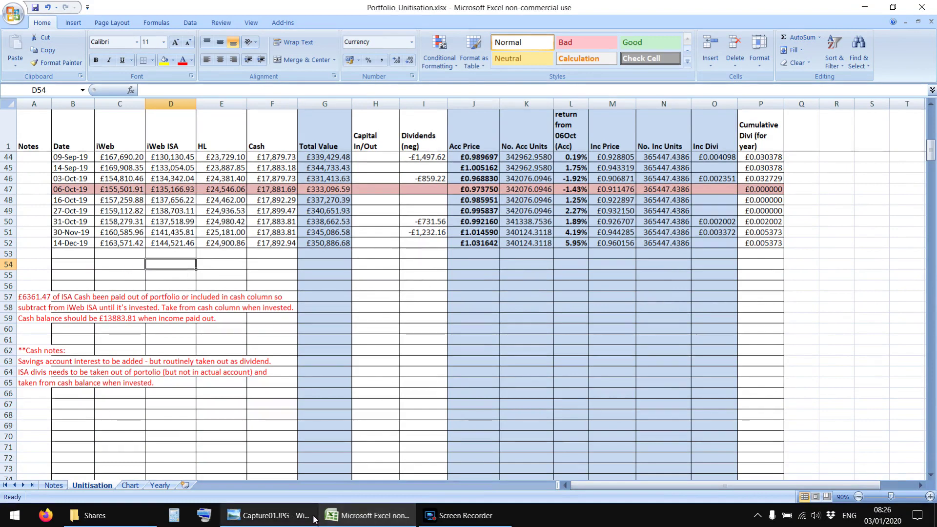
mouse_move(312, 512)
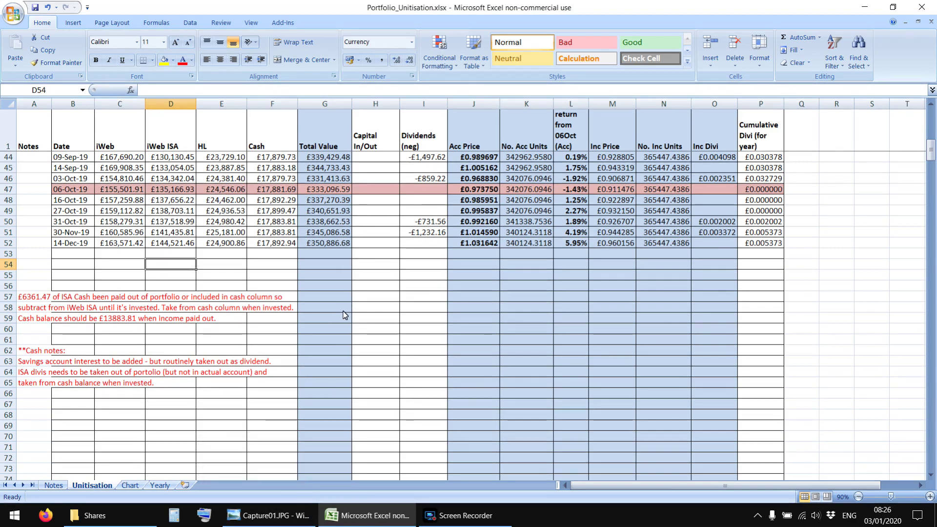
shift+click(202, 284)
click(184, 266)
click(175, 277)
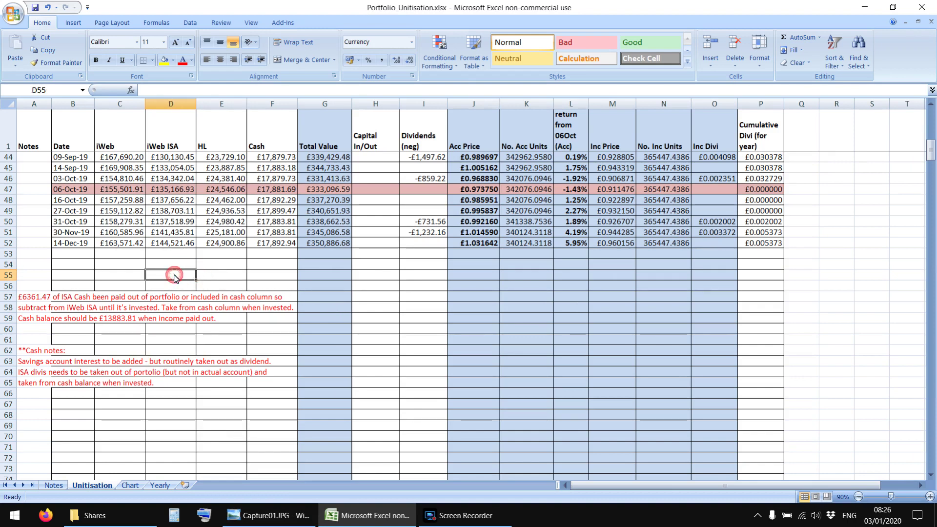
click(165, 265)
click(168, 279)
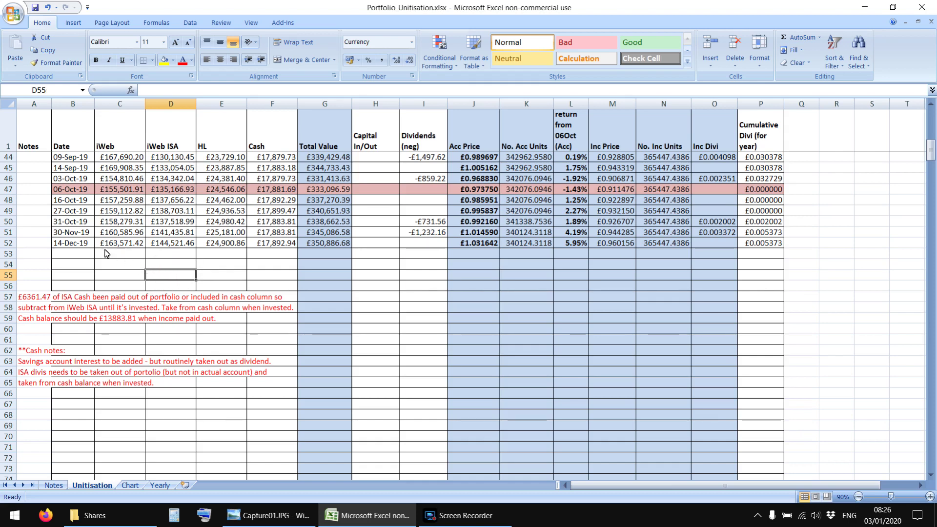
Enter the date 02-Jan-20 in cell B53, starting a new row in the Unitisation sheet
click(67, 254)
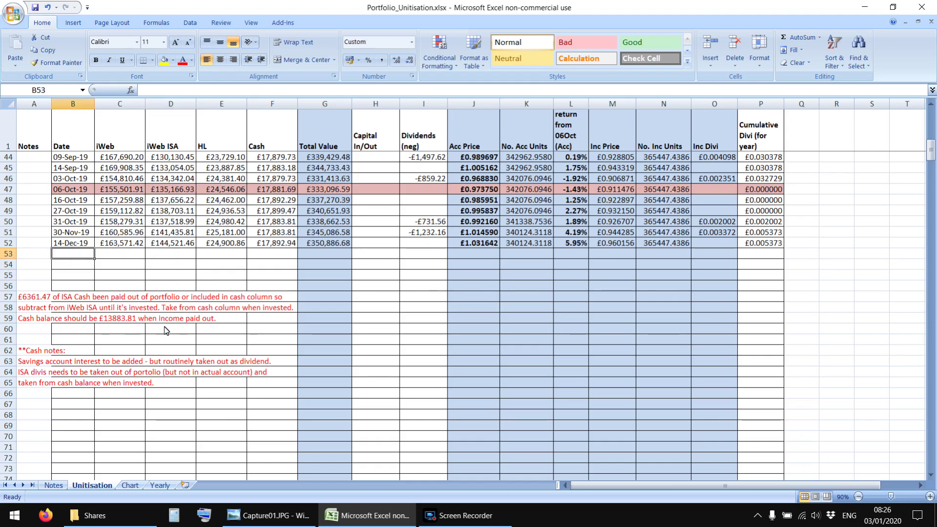
text(0)
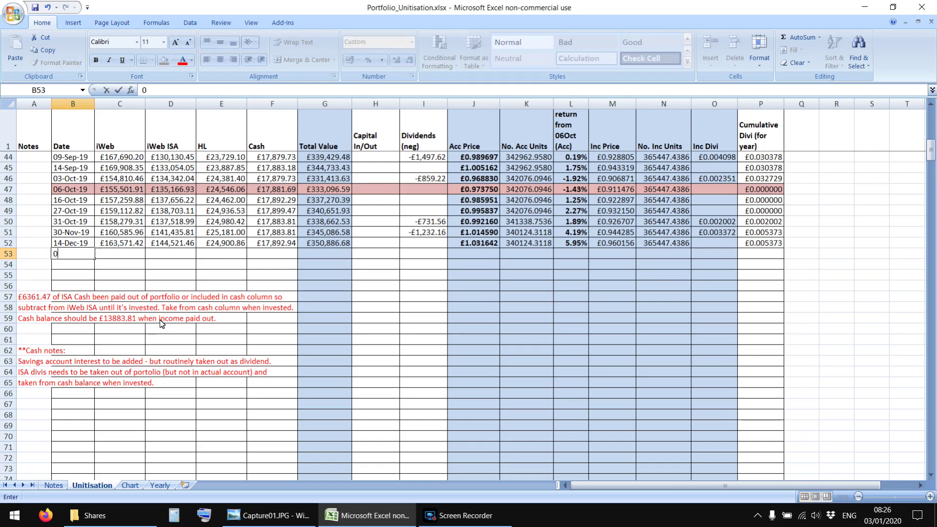
text(2jan20)
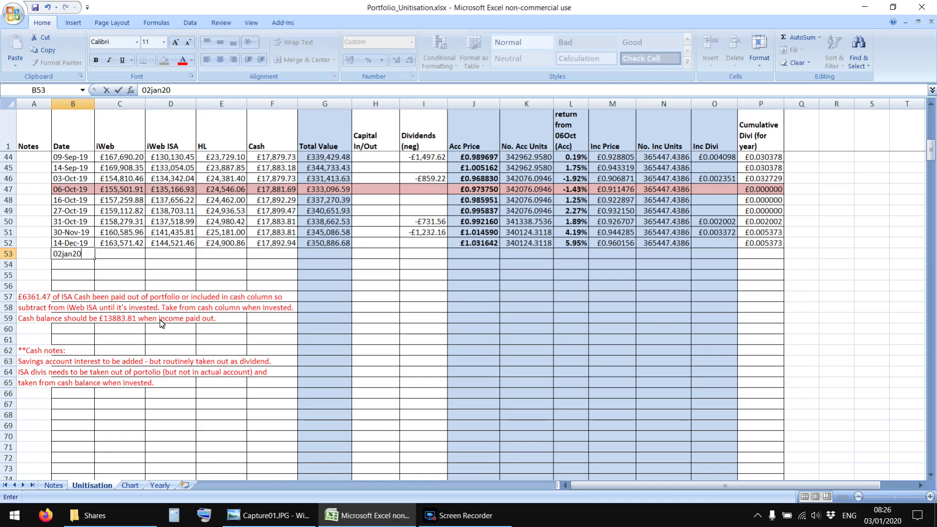
key(Return)
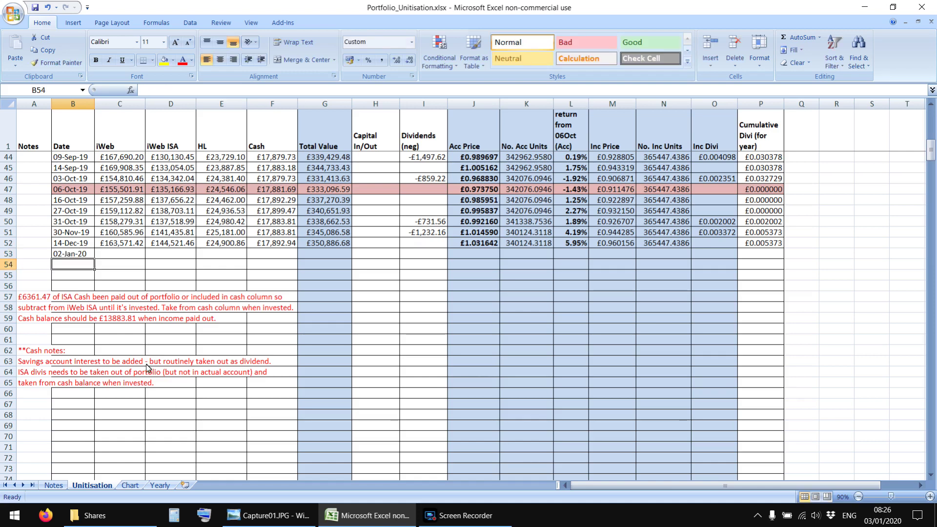
Switch to Windows Photo Viewer and go through the iWeb captures up to Capture04.JPG to read the balances and the withdrawal
mouse_move(272, 521)
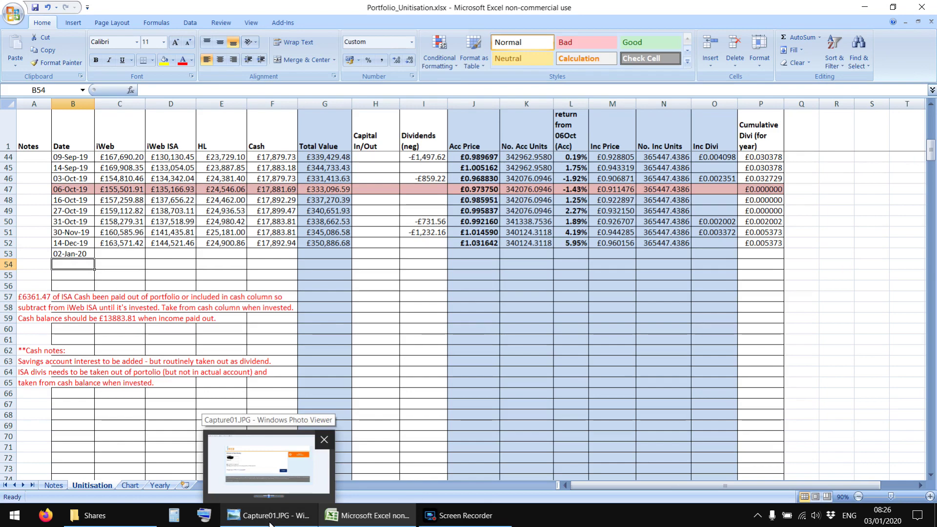
click(257, 454)
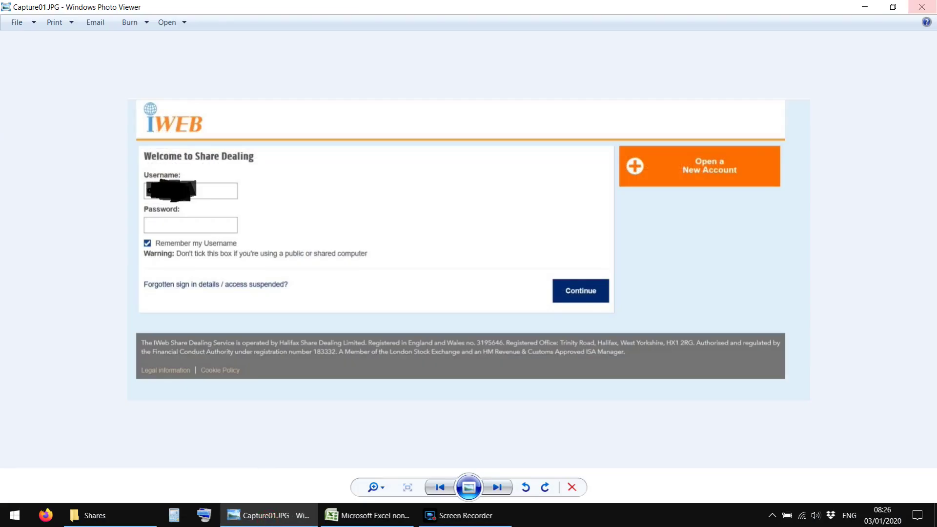
click(863, 7)
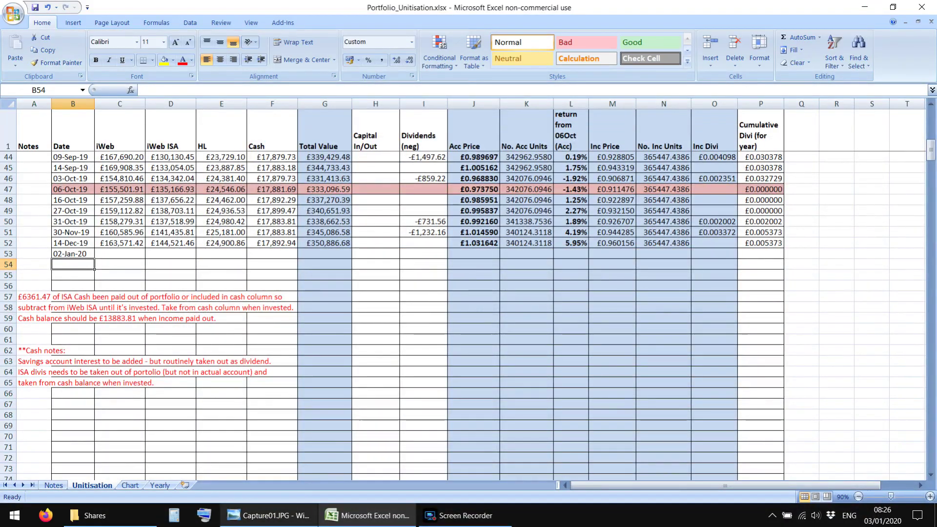
click(268, 515)
click(491, 492)
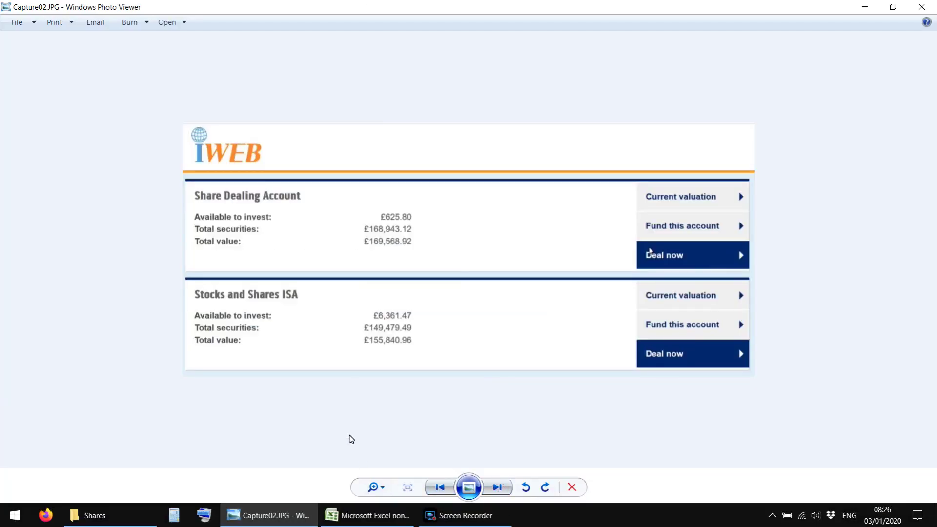
mouse_move(368, 515)
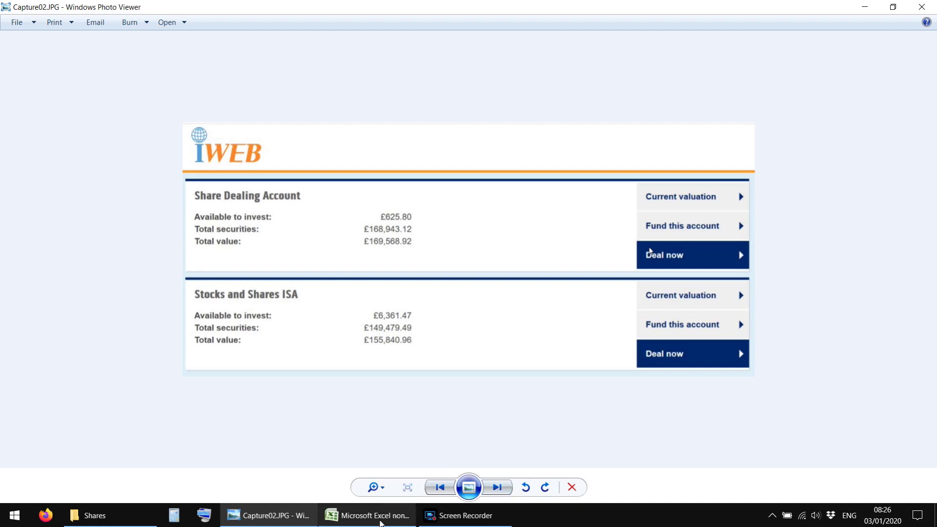
click(503, 490)
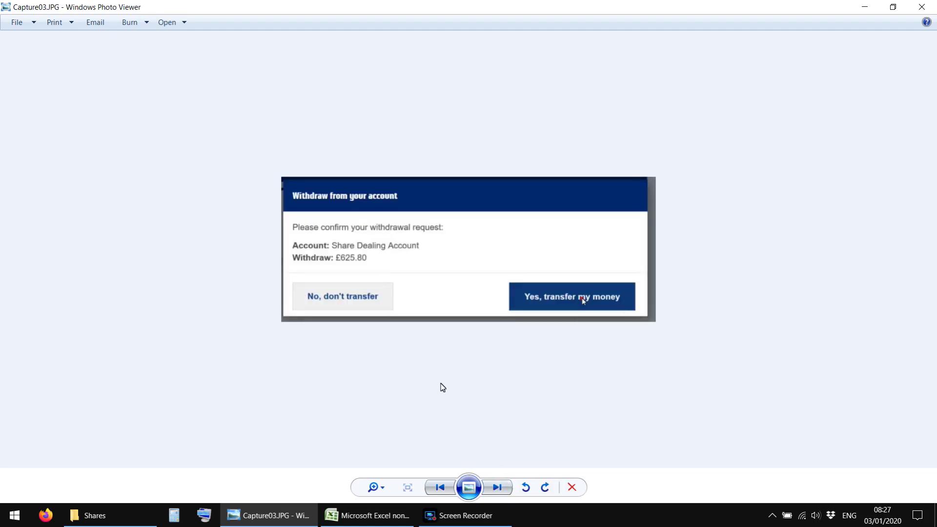
click(500, 491)
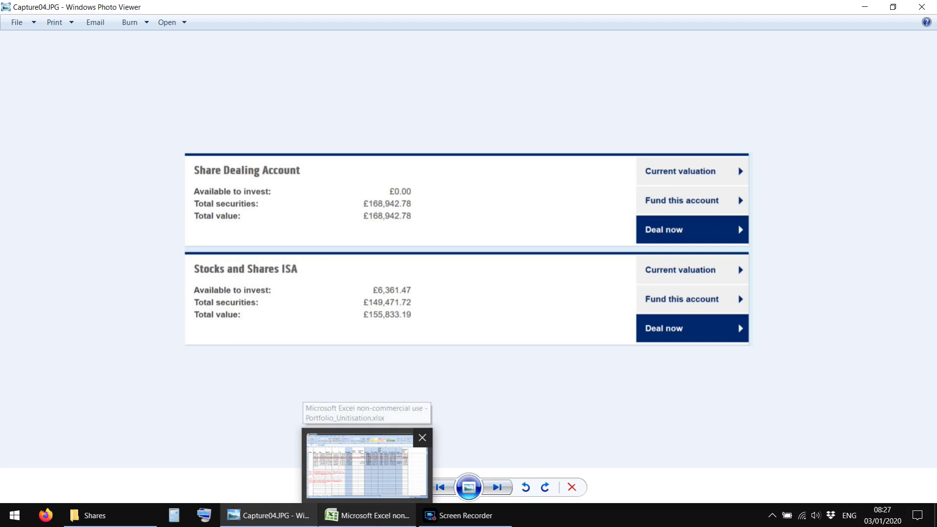
Return to the Excel workbook and enter 168942.78 as the iWeb value in C53, checking the pence against Capture04.JPG
click(377, 524)
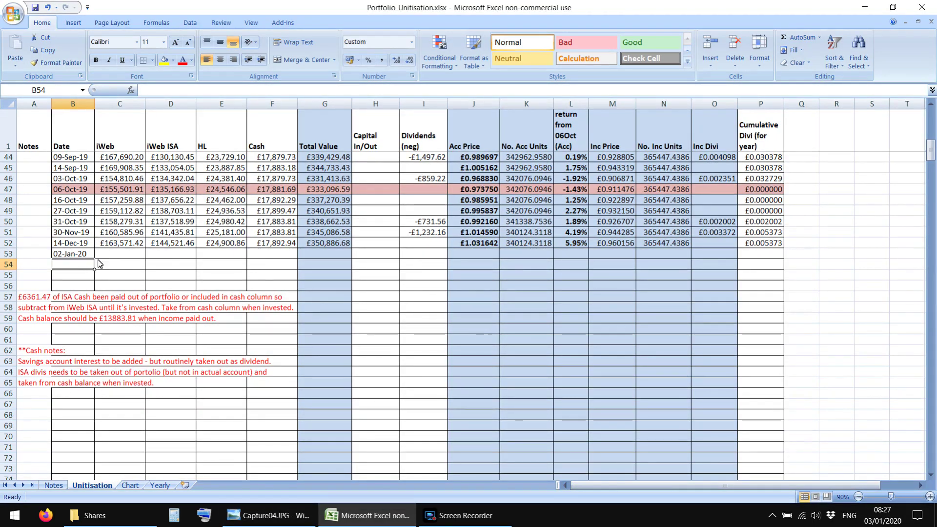
click(119, 256)
text(168942)
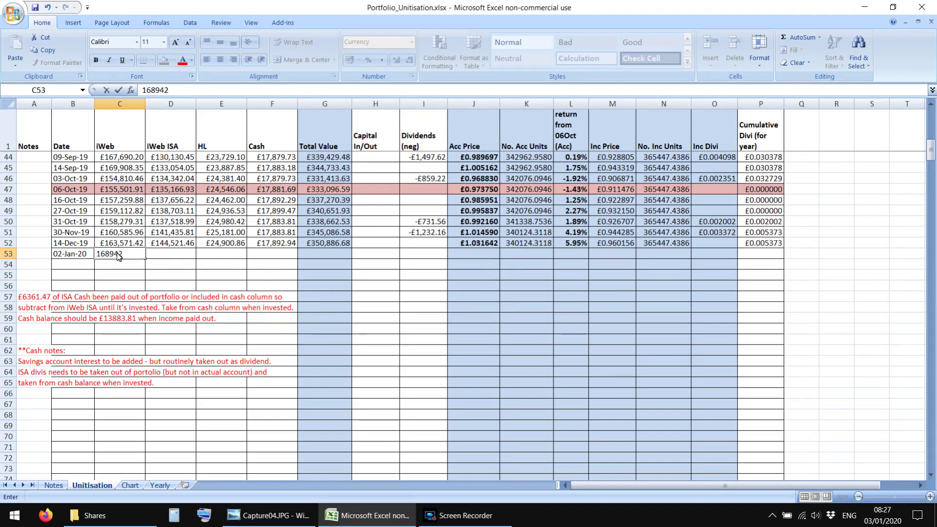
click(281, 522)
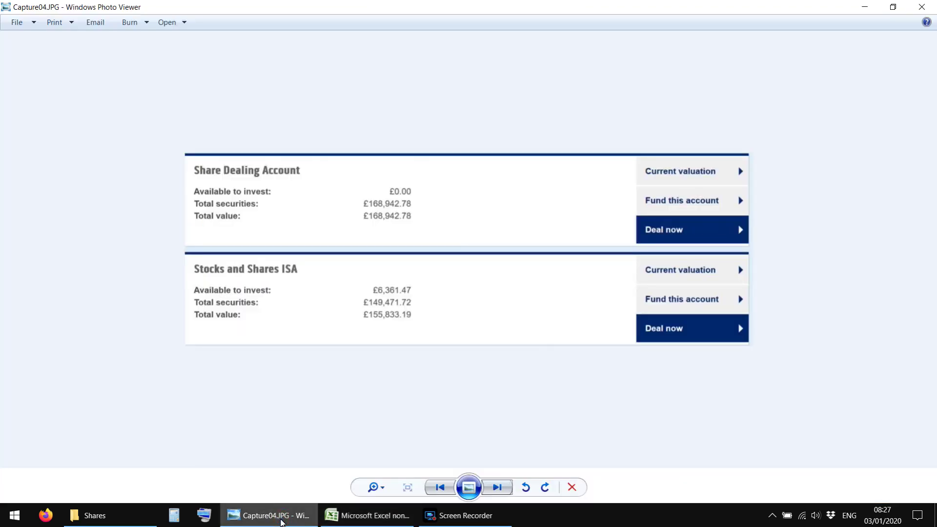
click(281, 522)
text(.78)
key(Return)
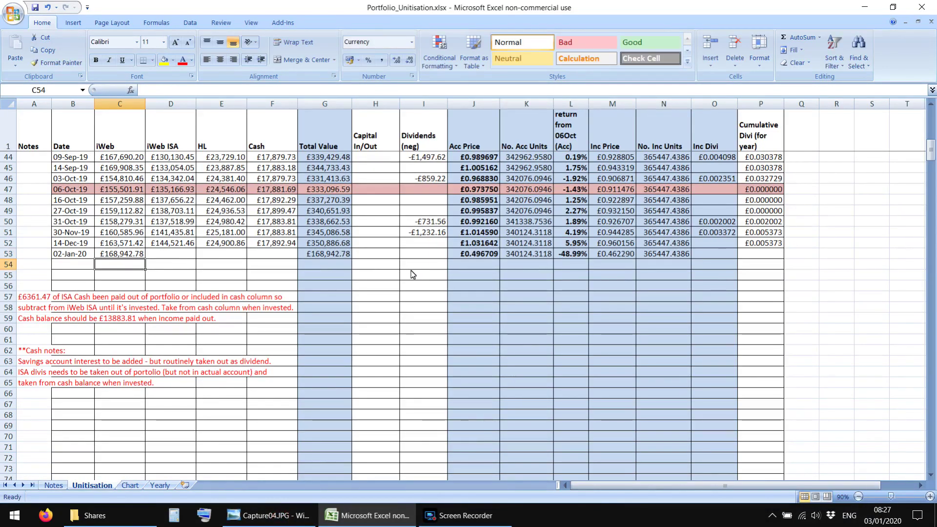
Open Notepad, place its window clear of the iWeb columns and start a negative sum with "=-"
key(super)
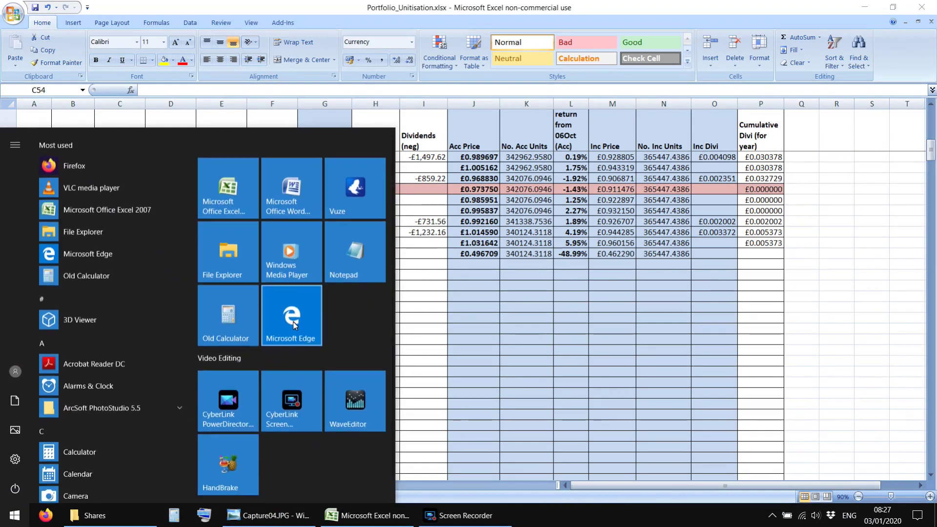
click(367, 242)
click(298, 133)
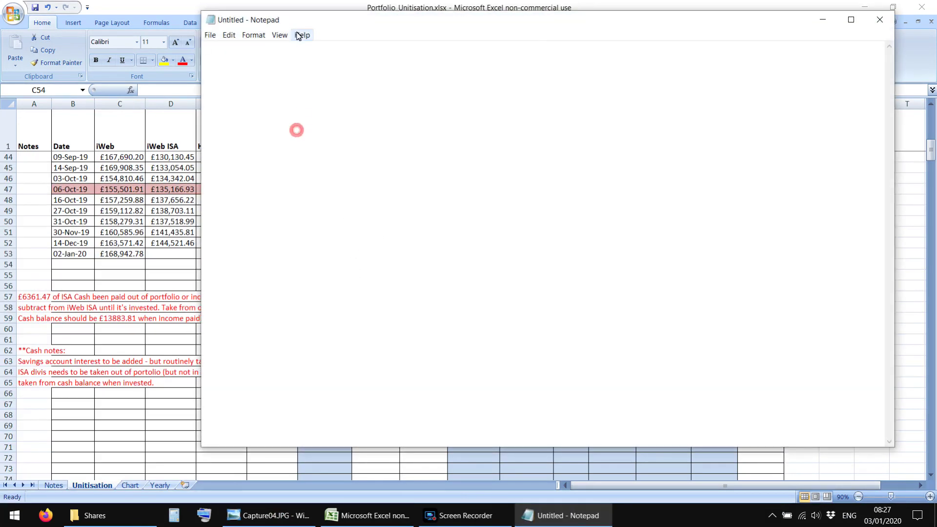
mouse_move(203, 15)
mouse_down()
mouse_move(305, 80)
mouse_move(375, 94)
mouse_up()
click(410, 155)
text(=-)
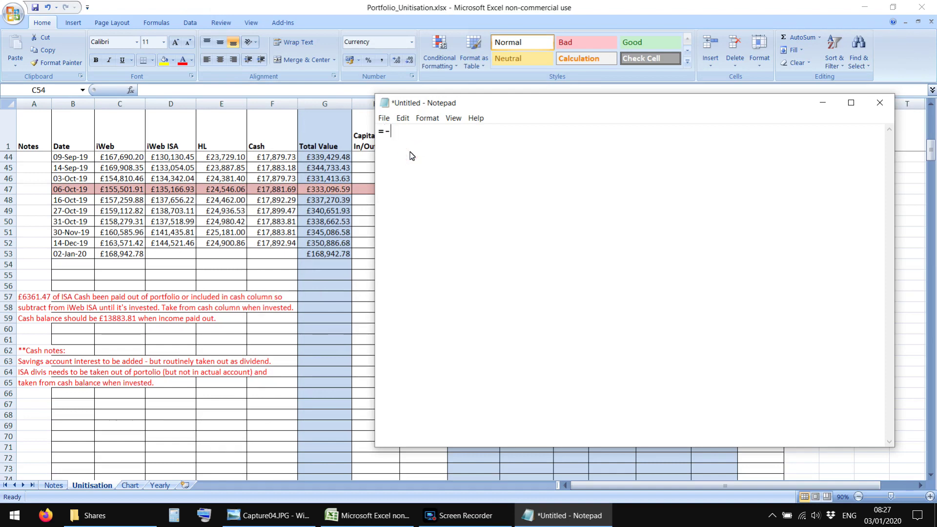
Look up the withdrawal amount in Capture03.JPG and extend the Notepad sum to "=-625.80-", with the workbook back in view
click(269, 515)
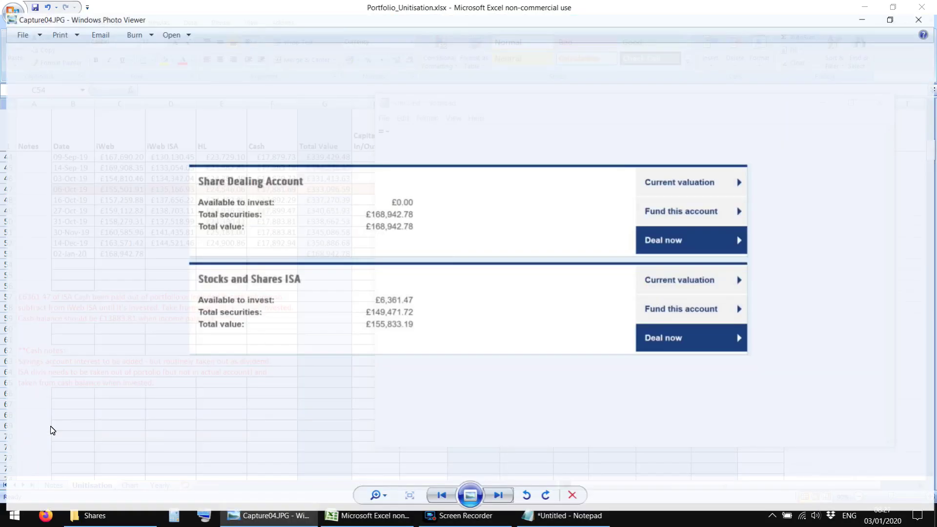
click(429, 488)
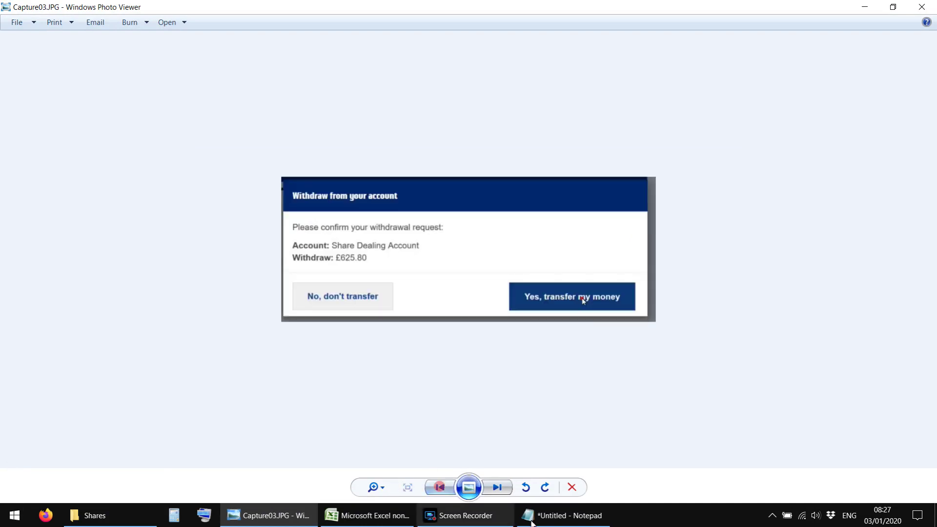
click(566, 515)
text(-625)
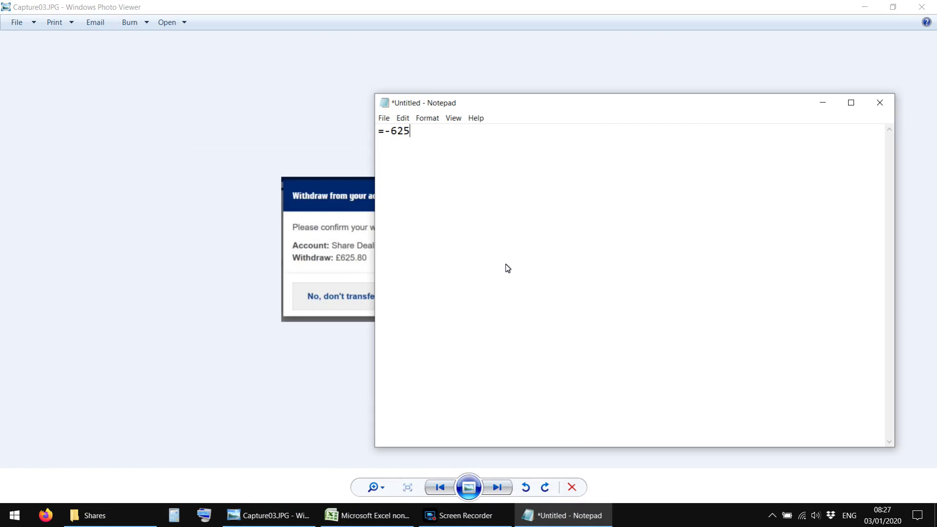
text(.80-)
click(595, 6)
click(865, 7)
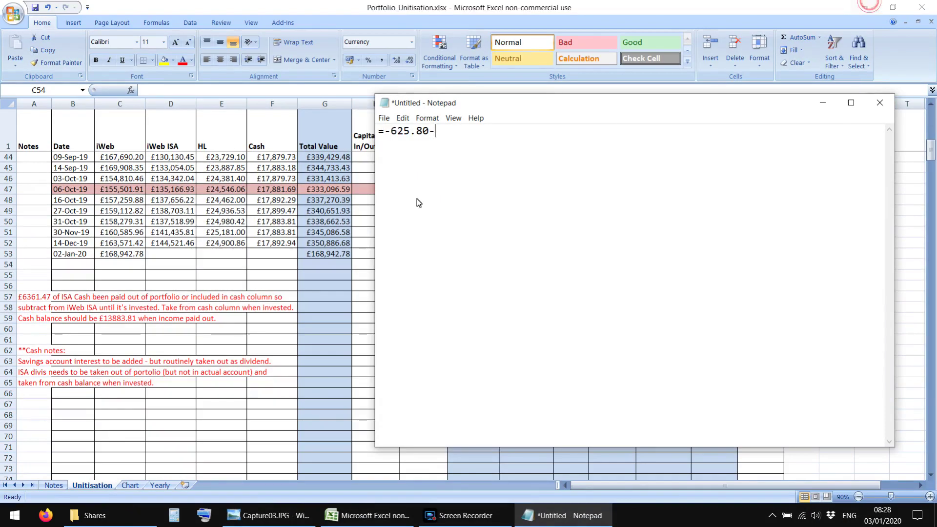
Check the ISA cash note in A57, then enter the ISA's available-to-invest amount from Capture04.JPG, 6361.47, in Calculator
click(168, 254)
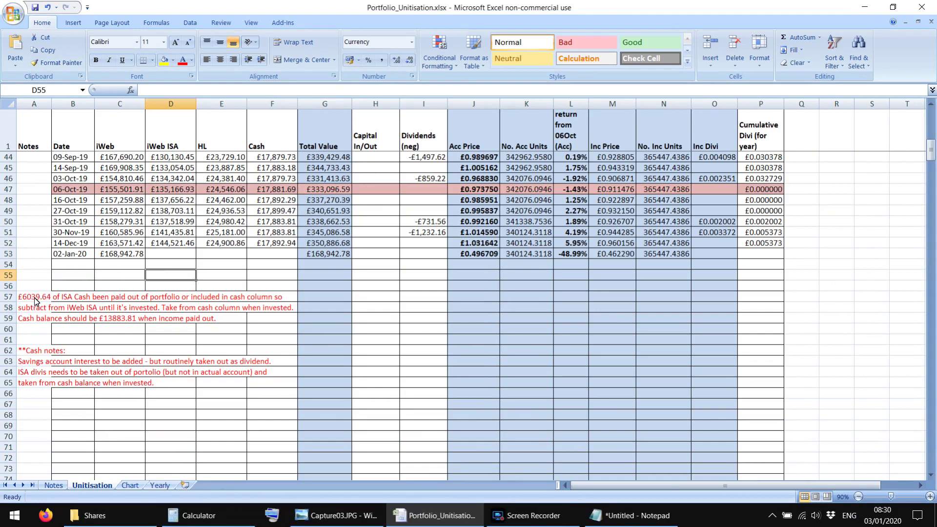
click(34, 298)
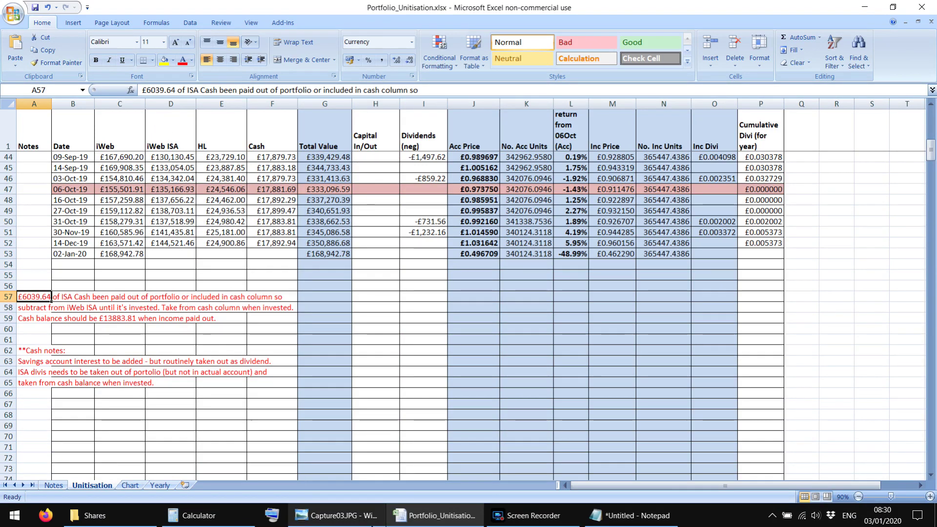
mouse_move(371, 522)
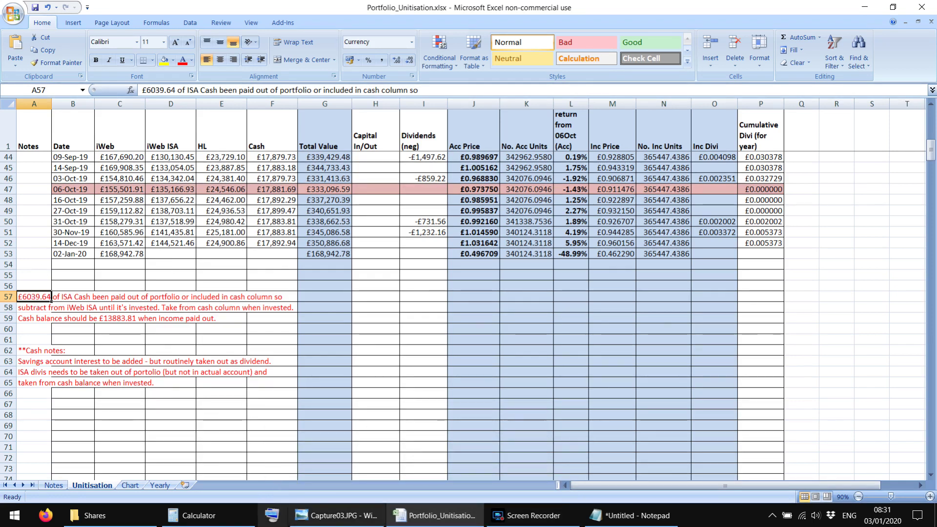
click(208, 516)
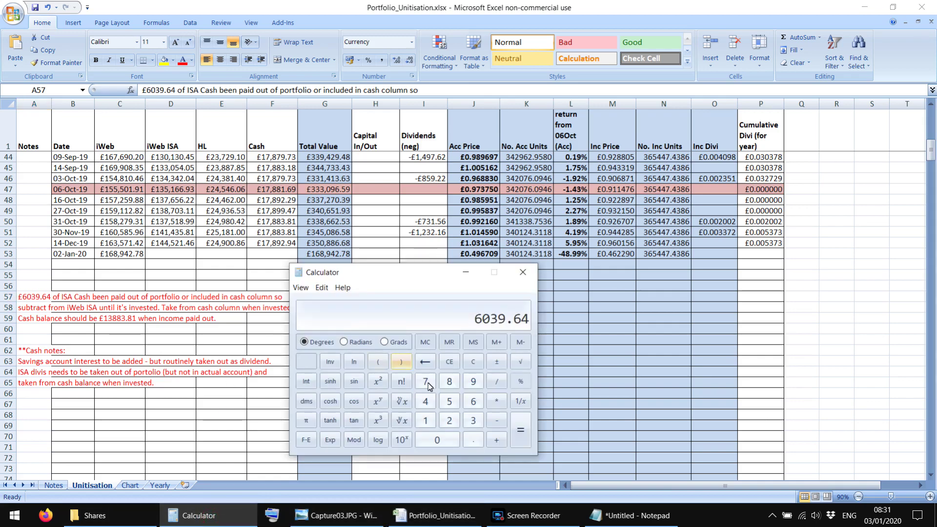
click(337, 515)
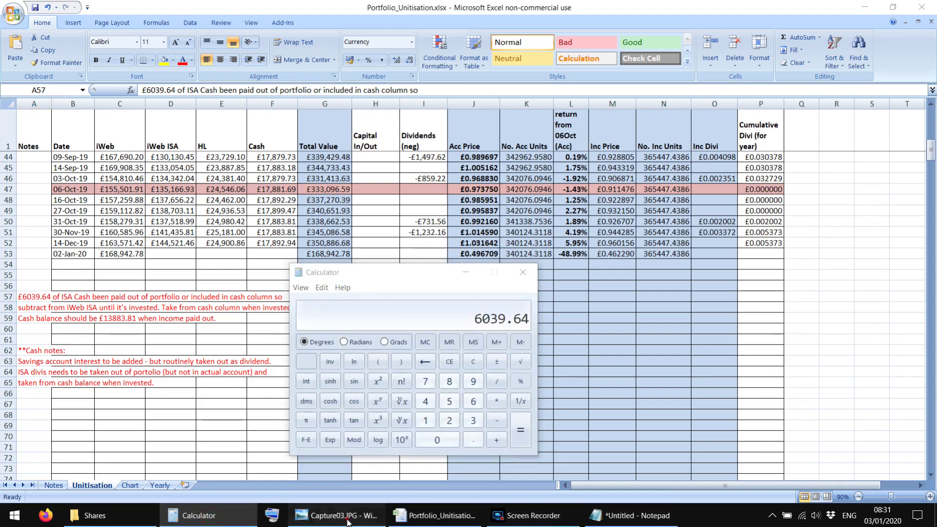
click(497, 486)
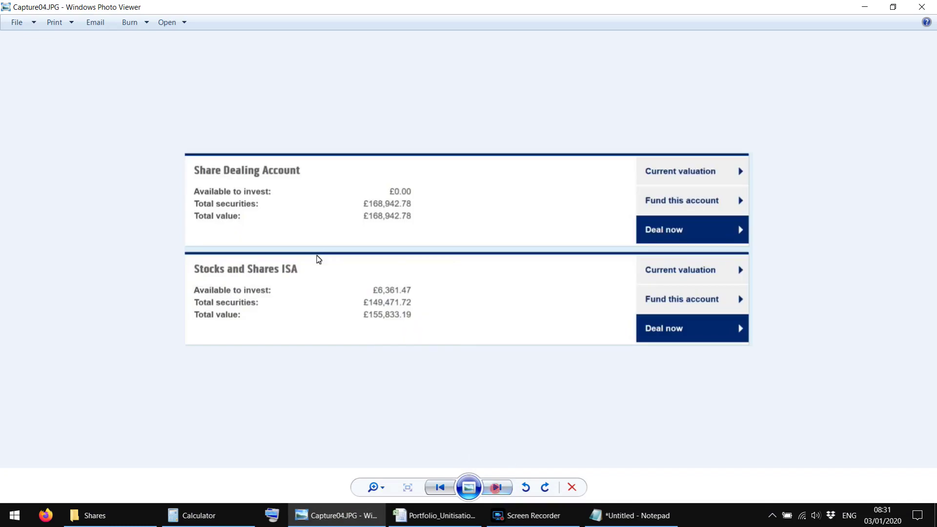
click(198, 515)
drag(359, 320, 341, 309)
key(Escape)
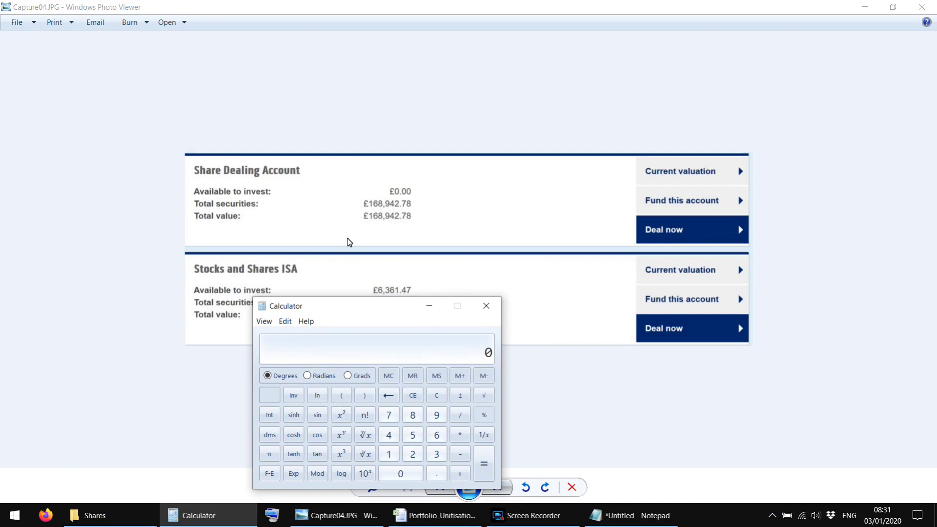
text(6361.47)
Subtract the 6039.64 of ISA cash noted in A57 from the amount in Calculator
click(439, 515)
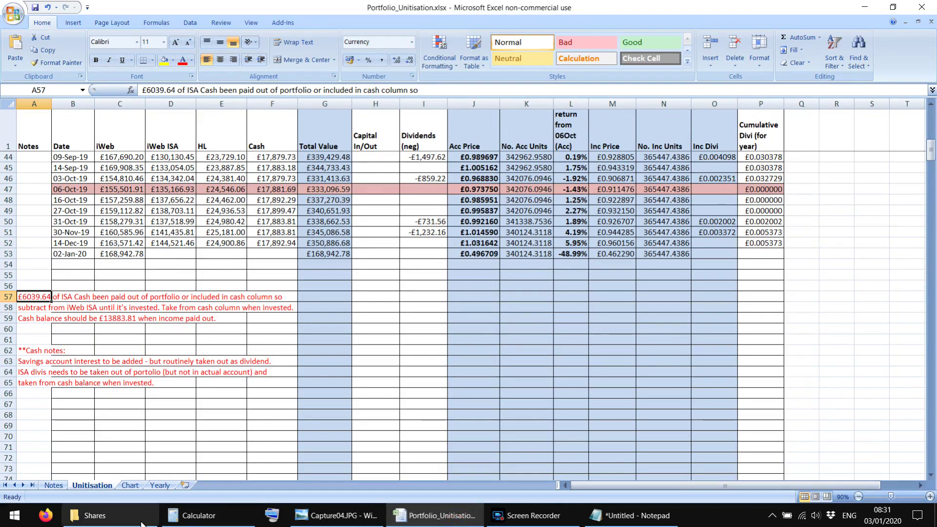
click(198, 515)
key(minus)
text(6039.64)
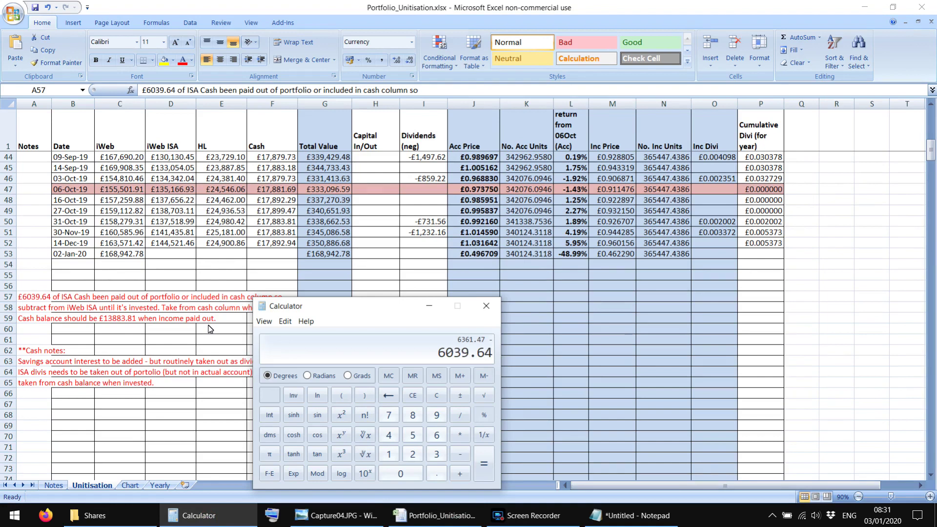
key(Return)
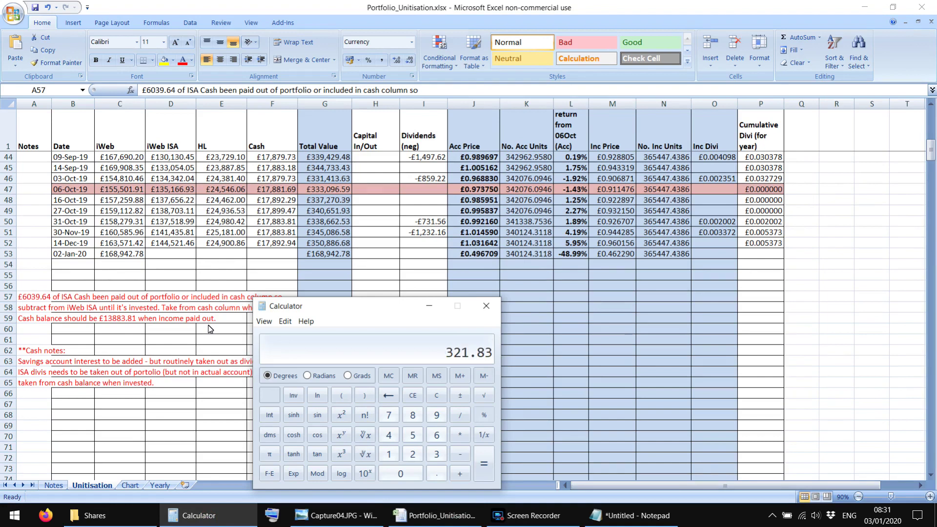
Copy the 321.83 difference from Calculator to the end of the Notepad sum, making it "=-625.80-321.83", and return to the workbook
right_click(468, 348)
click(539, 352)
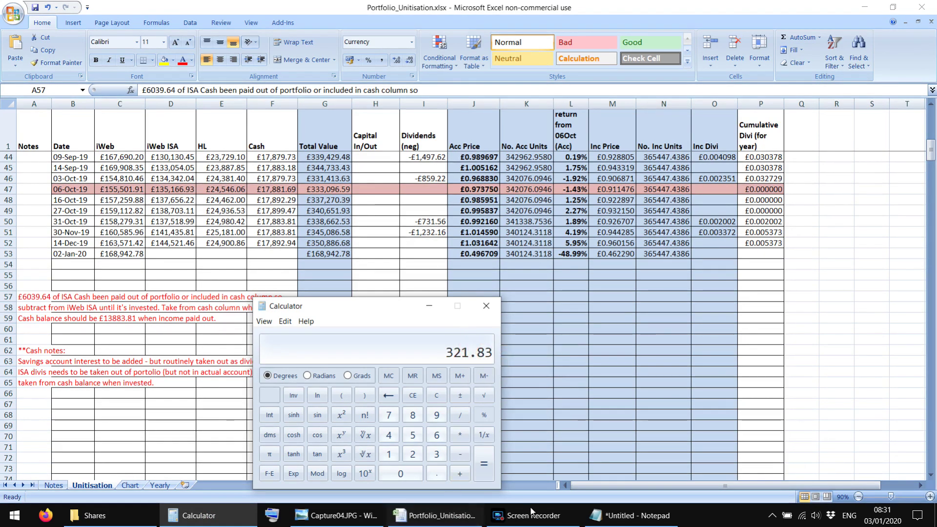
click(634, 515)
key(ctrl+v)
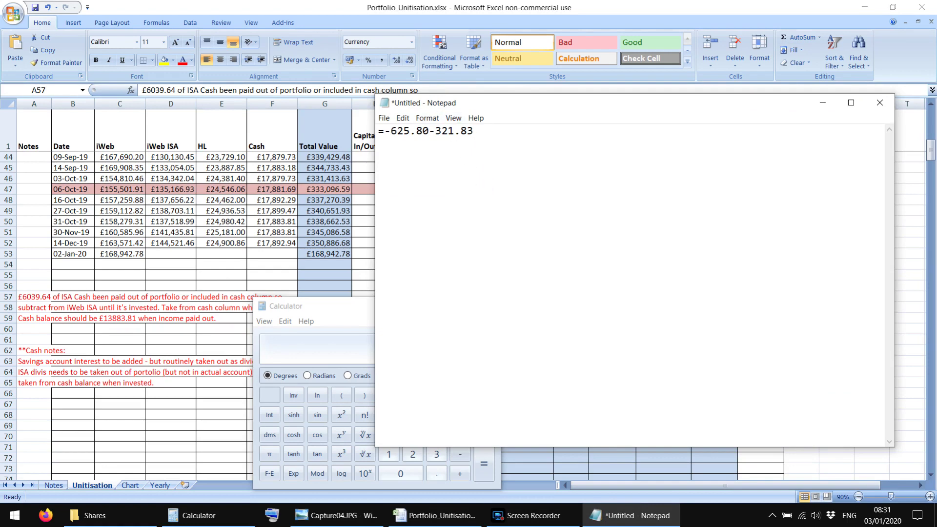
click(390, 6)
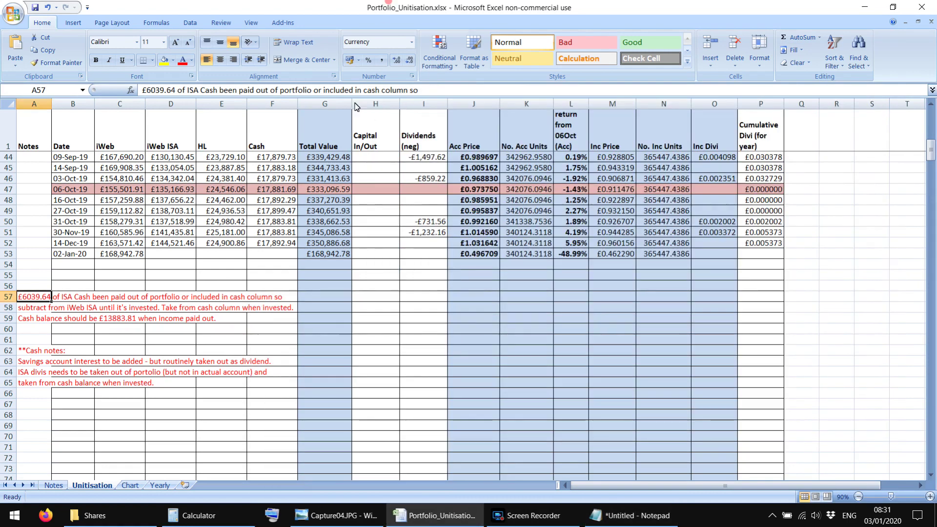
Add 6039.64 back to the difference in Calculator and compare with the ISA's available-to-invest amount in Capture04.JPG
click(176, 252)
mouse_move(185, 518)
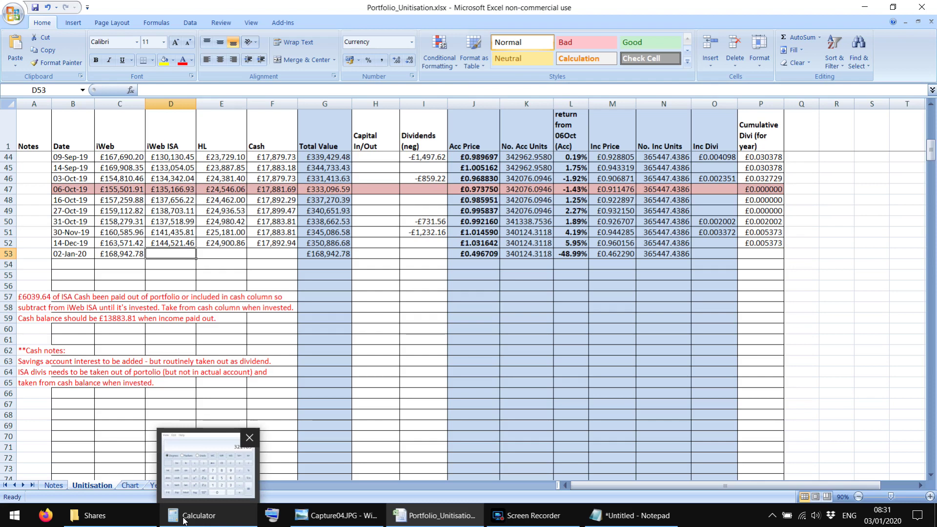
click(184, 519)
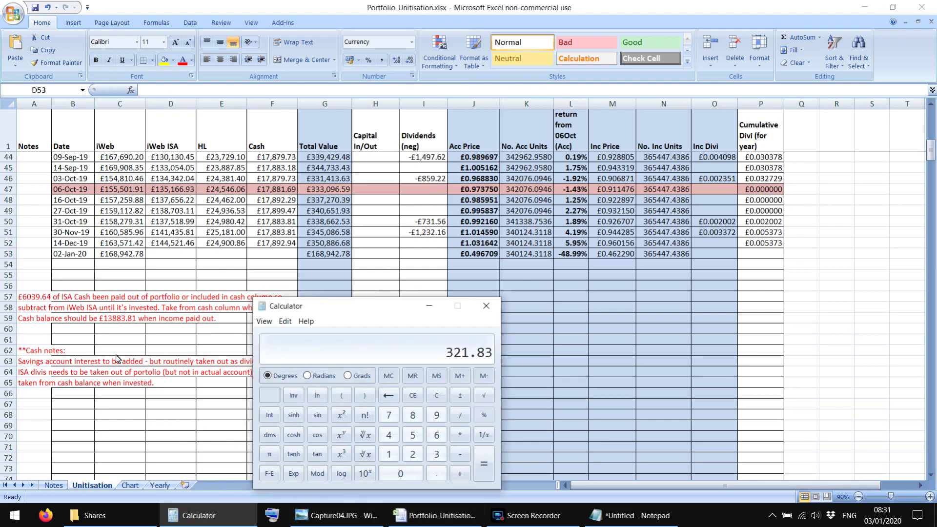
click(461, 476)
text(6039.64)
key(Return)
click(340, 521)
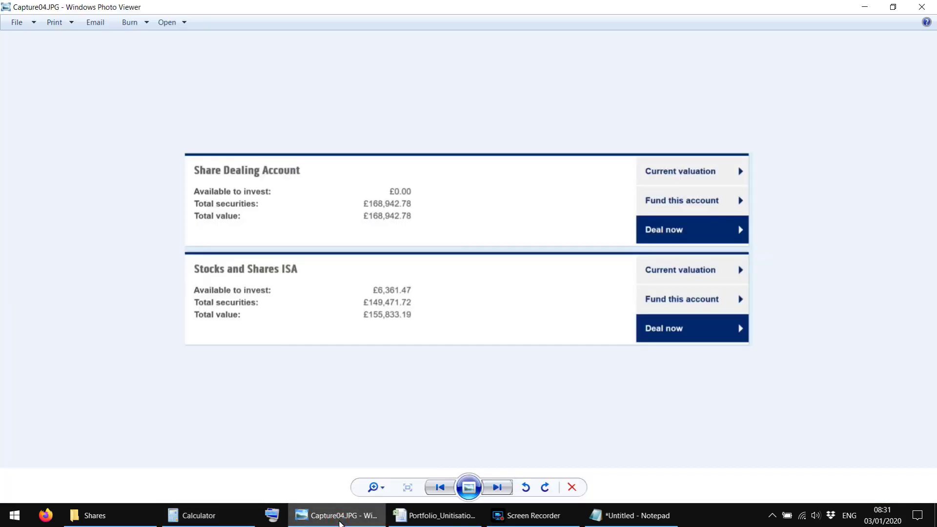
click(340, 521)
Copy the Calculator amount and use it to replace the ISA cash figure in the A57 note with 6361.47
right_click(453, 352)
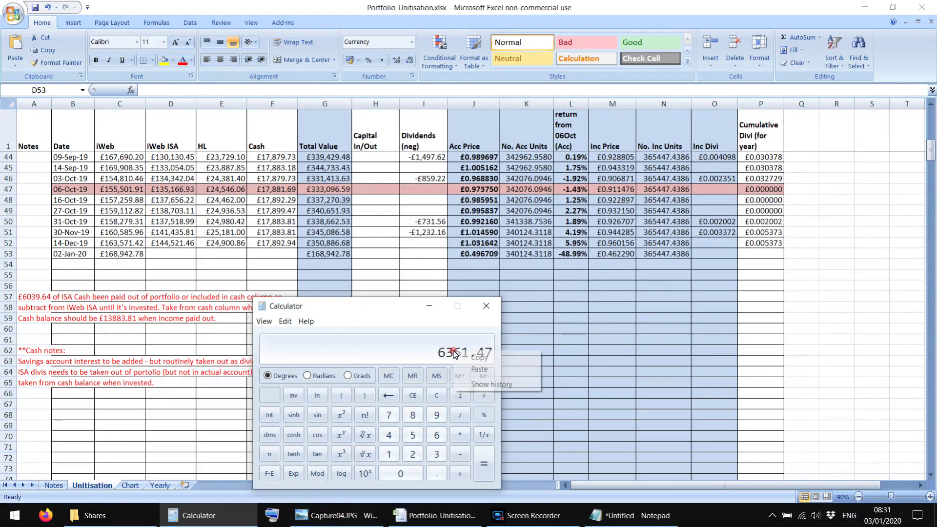
click(477, 358)
click(35, 289)
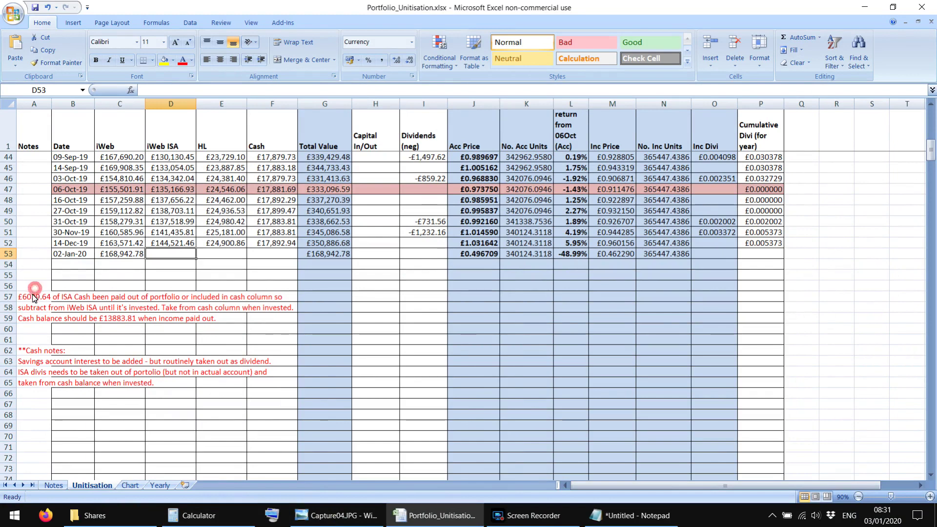
drag(147, 90, 176, 91)
right_click(169, 89)
click(190, 122)
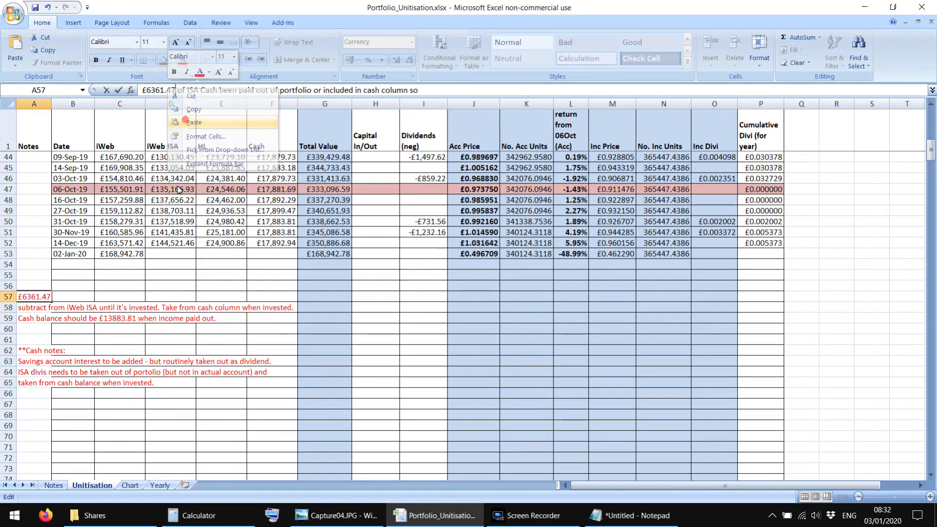
click(142, 287)
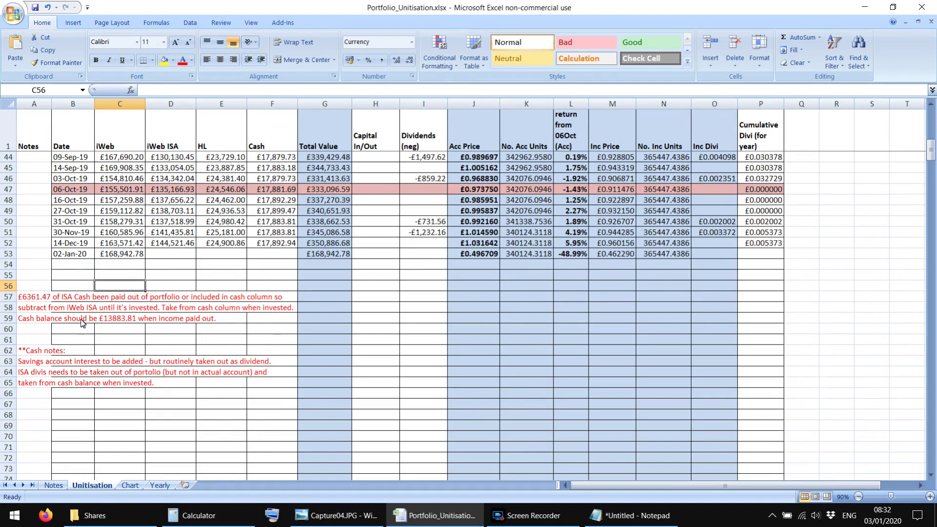
With the 02-Jan-20 iWeb ISA cell selected, enter the ISA's total securities from Capture04.JPG, 149471.72, in Calculator
click(132, 254)
click(158, 254)
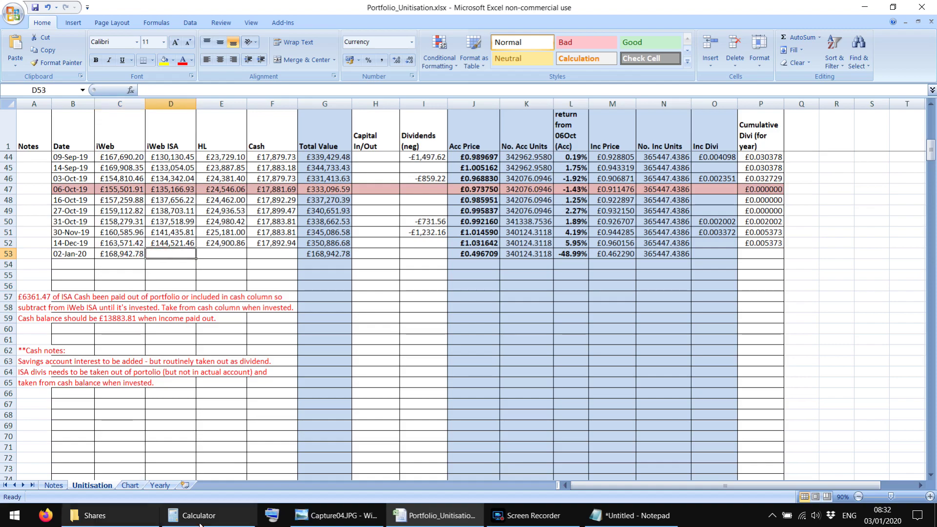
click(337, 515)
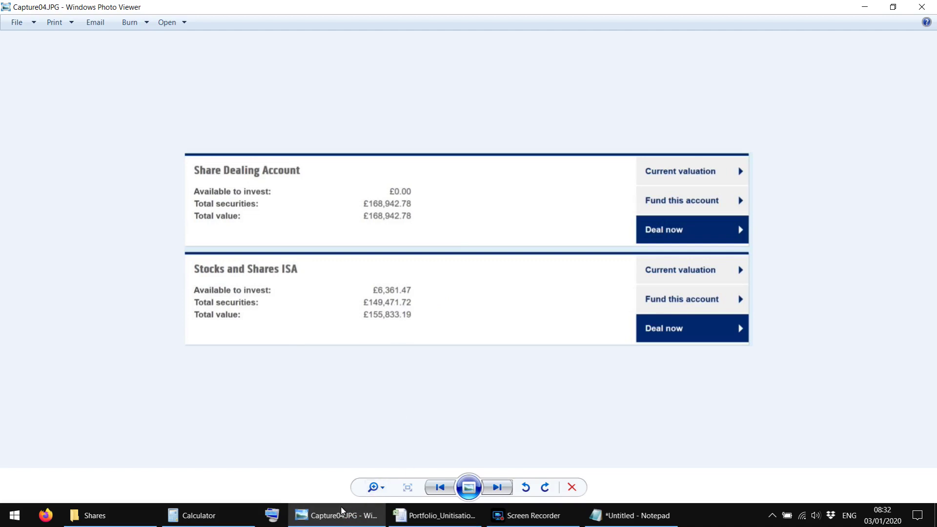
click(215, 517)
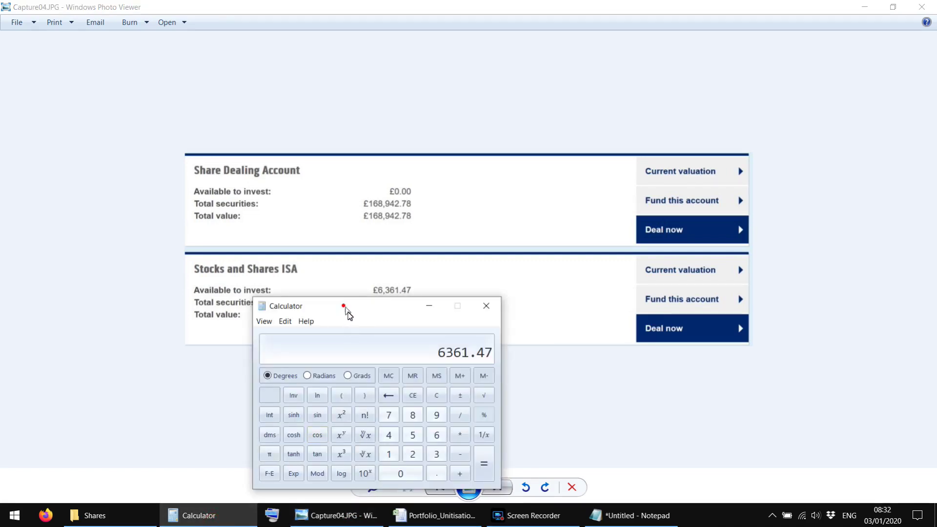
drag(347, 312, 354, 324)
text(1)
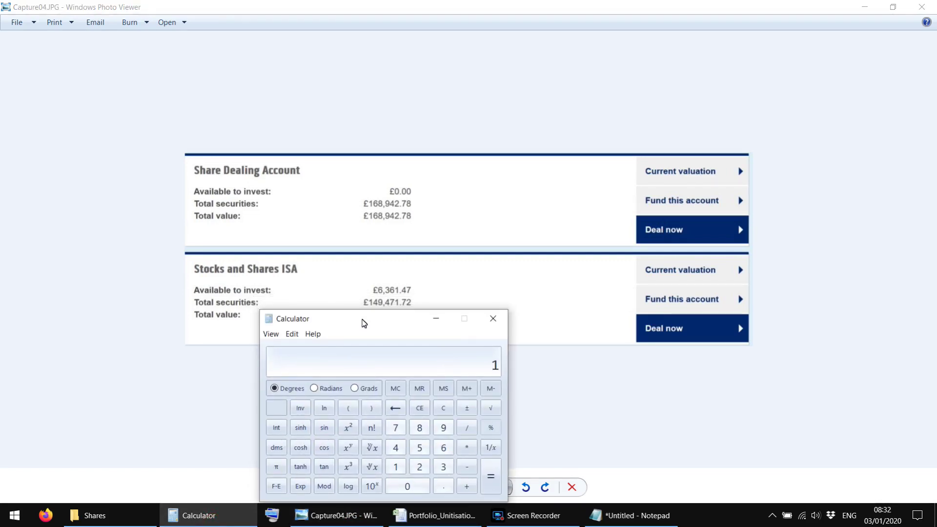
text(49471.72)
Copy 149471.72 from Calculator into the iWeb ISA cell D53 of the 02-Jan-20 row
right_click(454, 365)
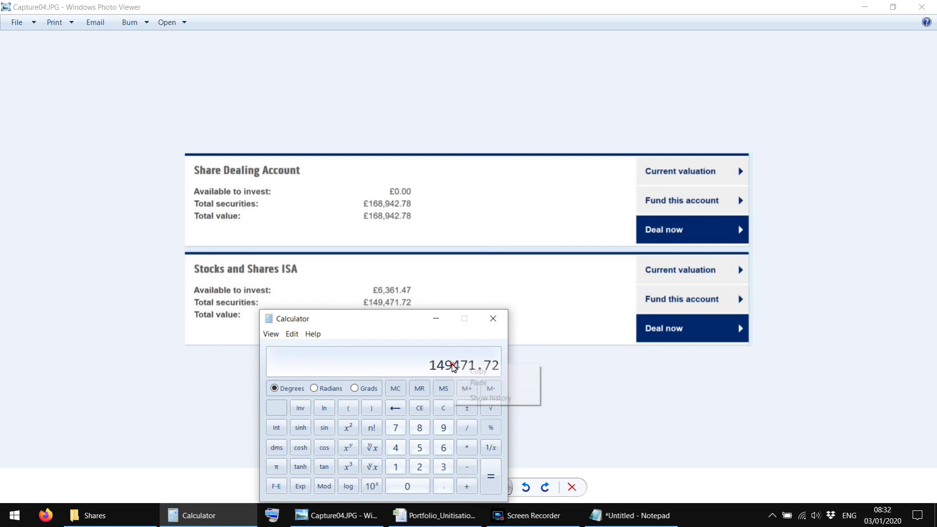
click(472, 369)
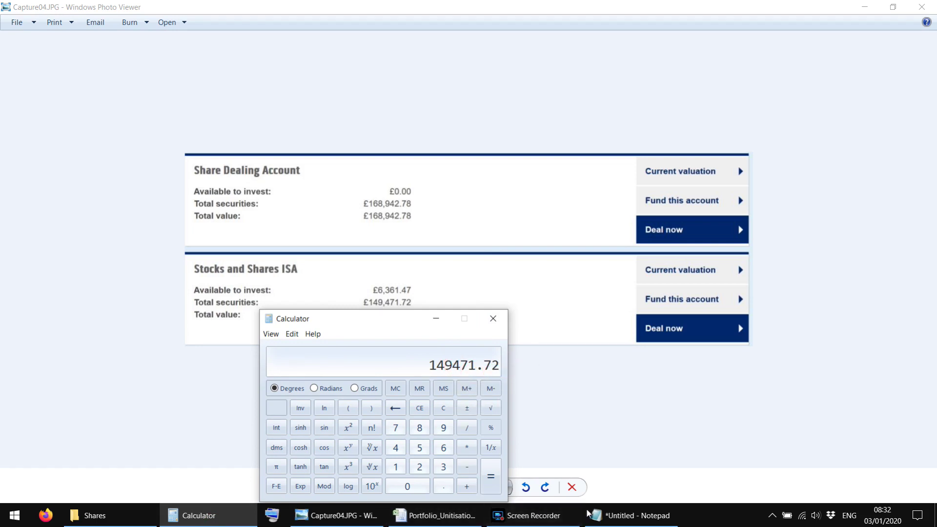
click(434, 515)
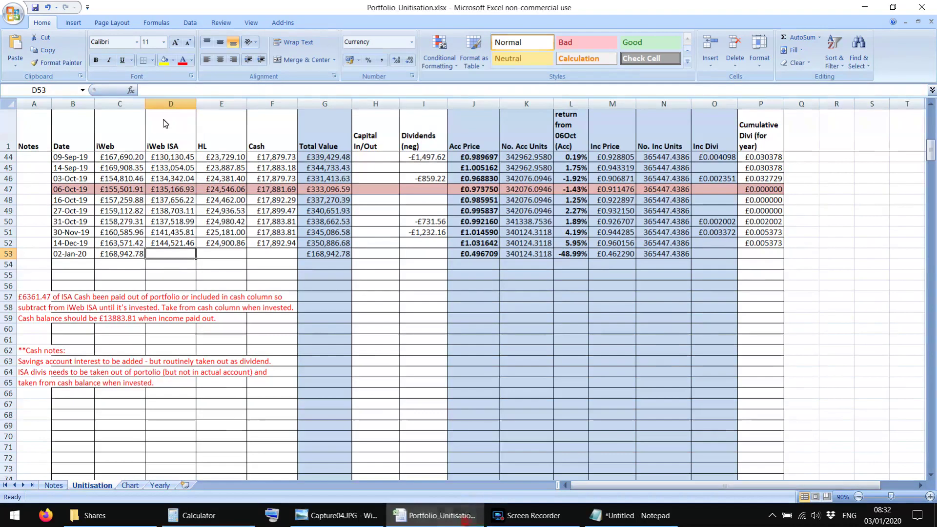
click(184, 91)
key(ctrl+v)
key(Return)
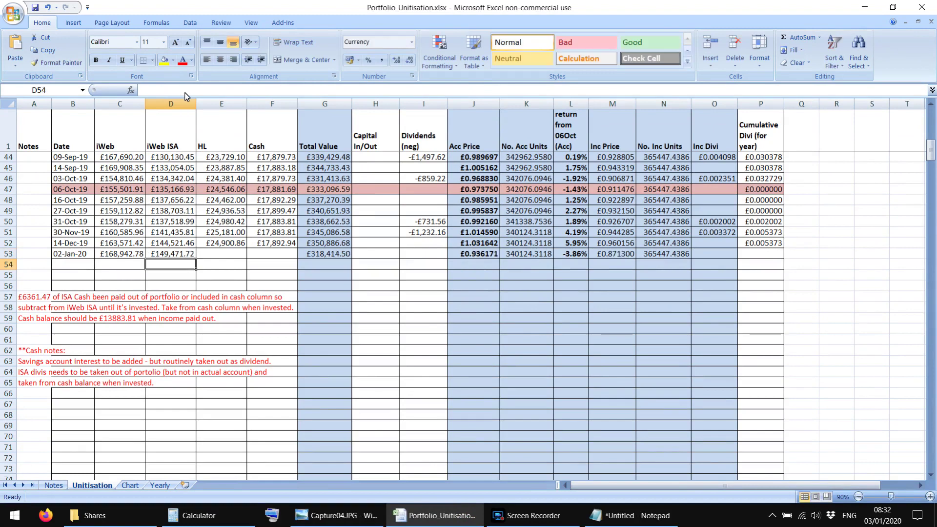
Find the HL Lifetime ISA's stock value in Capture06.JPG and enter it, 5063.85, in Calculator
click(222, 276)
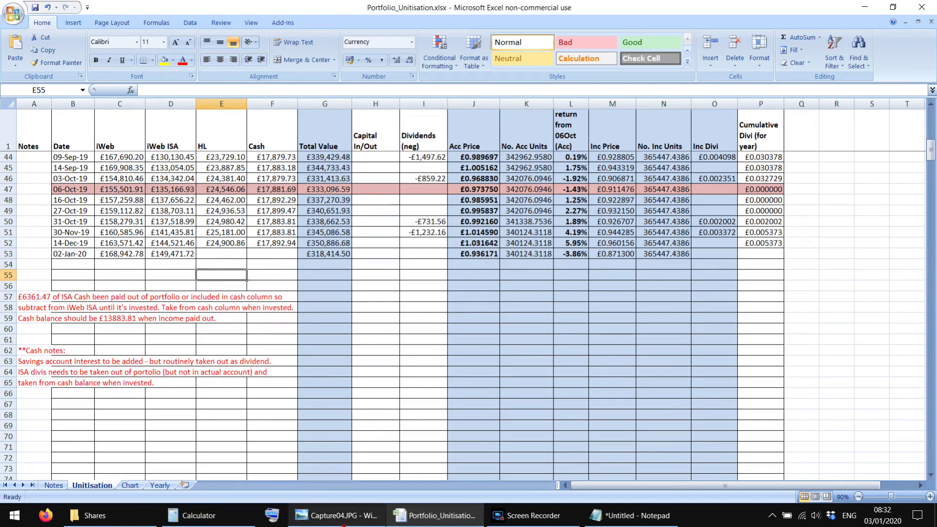
click(341, 519)
click(497, 487)
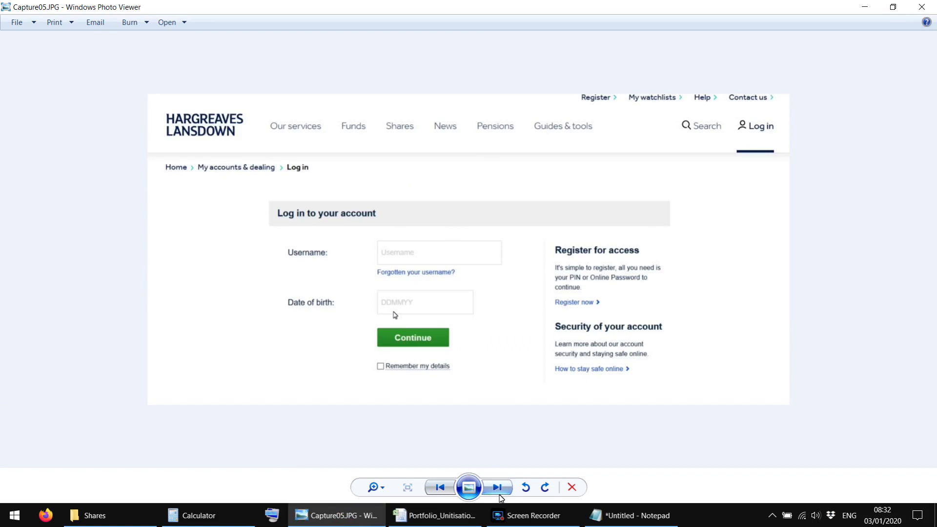
click(497, 488)
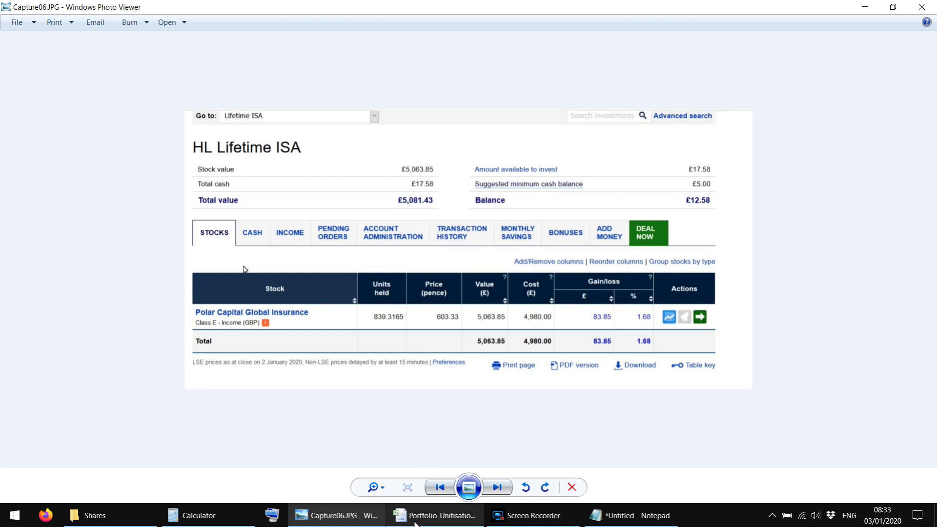
click(229, 517)
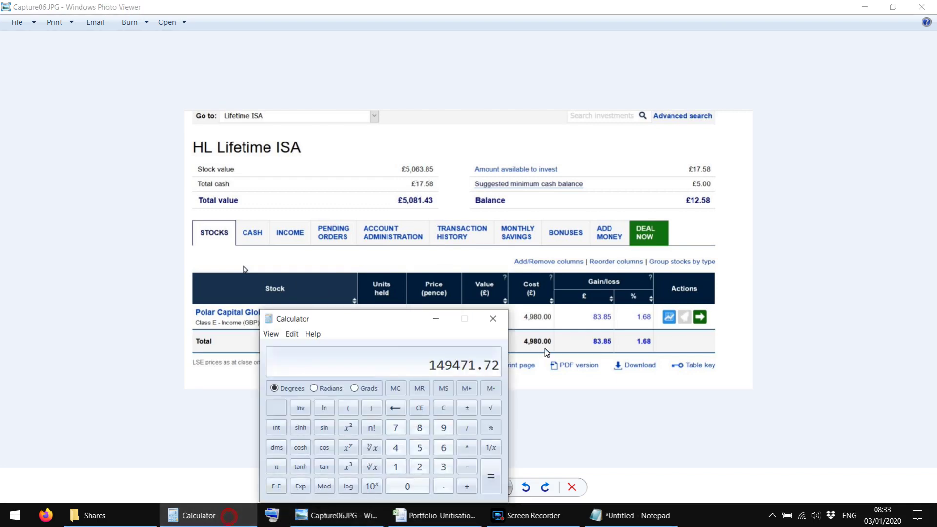
text(50)
key(Escape)
text(50)
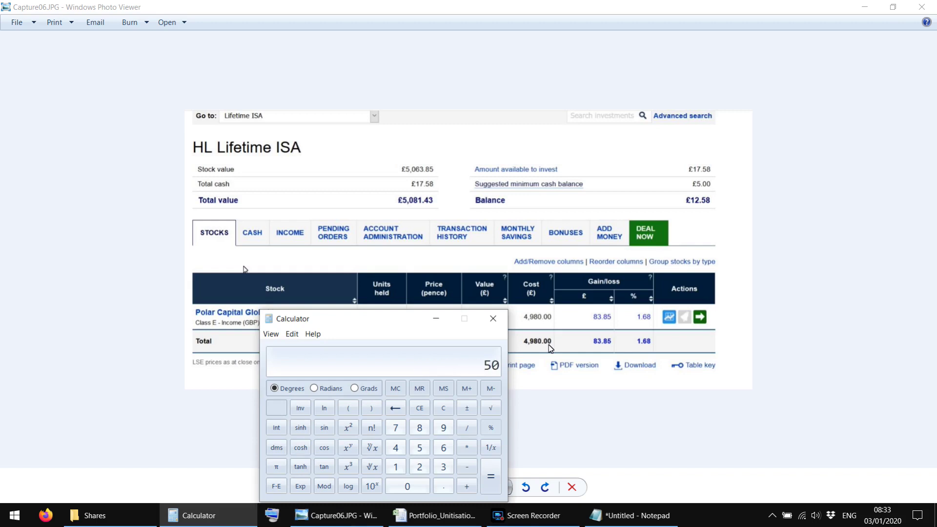
text(63.85)
Copy the Lifetime ISA amount from Calculator into HL cell E53 as the formula "=5063.85"
right_click(483, 367)
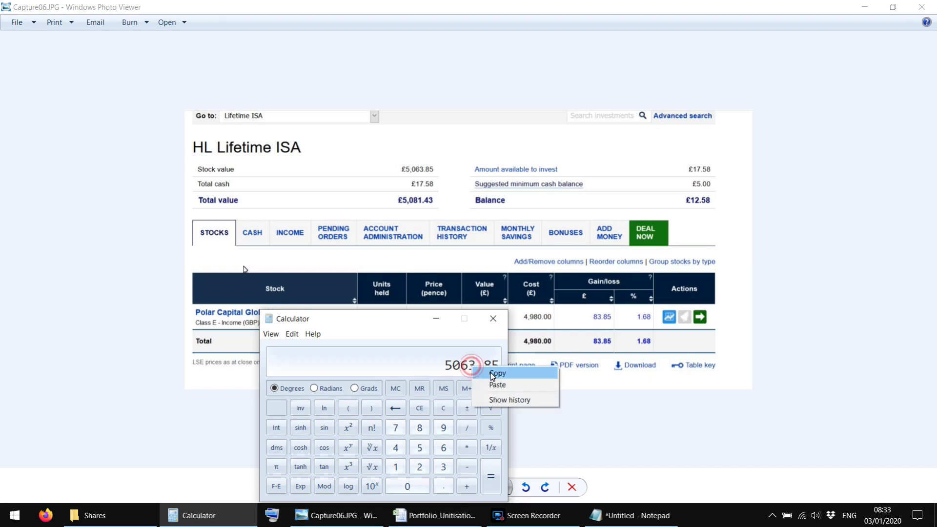
click(496, 372)
click(436, 515)
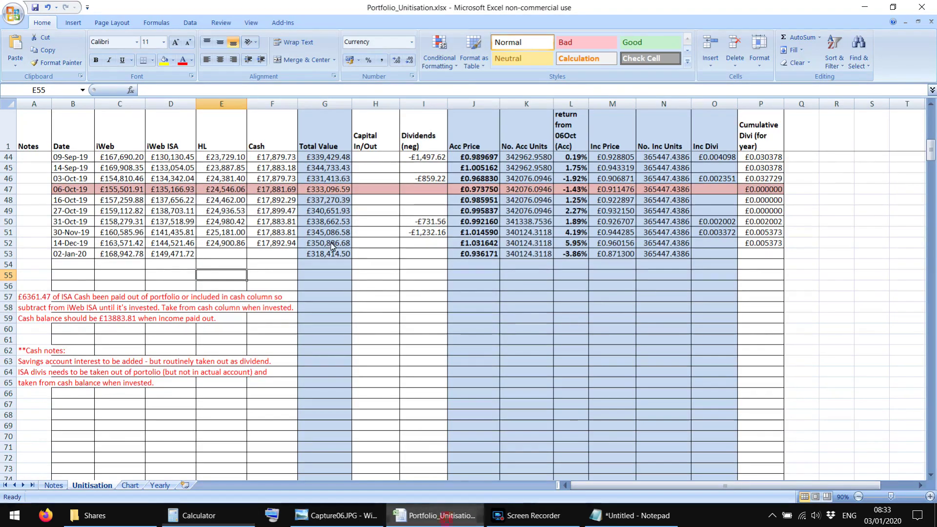
click(225, 258)
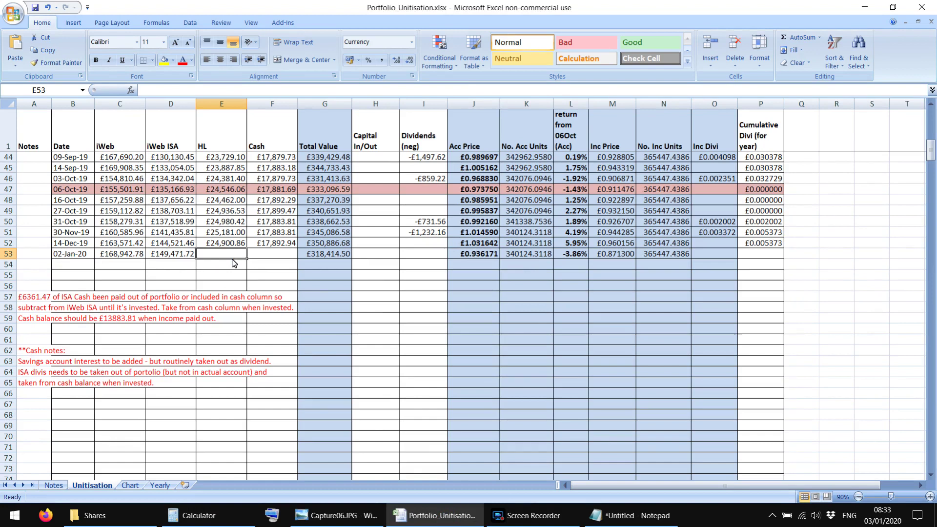
text(=)
key(ctrl+v)
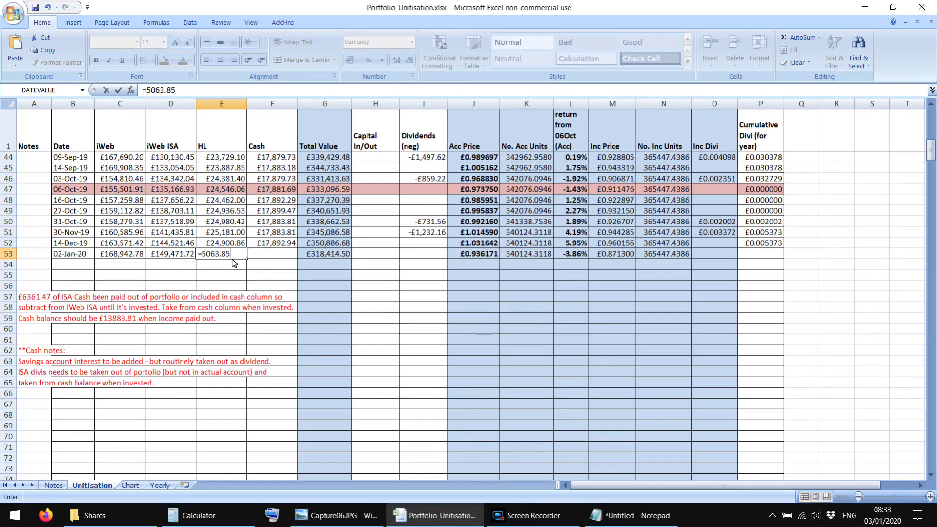
key(ctrl+Return)
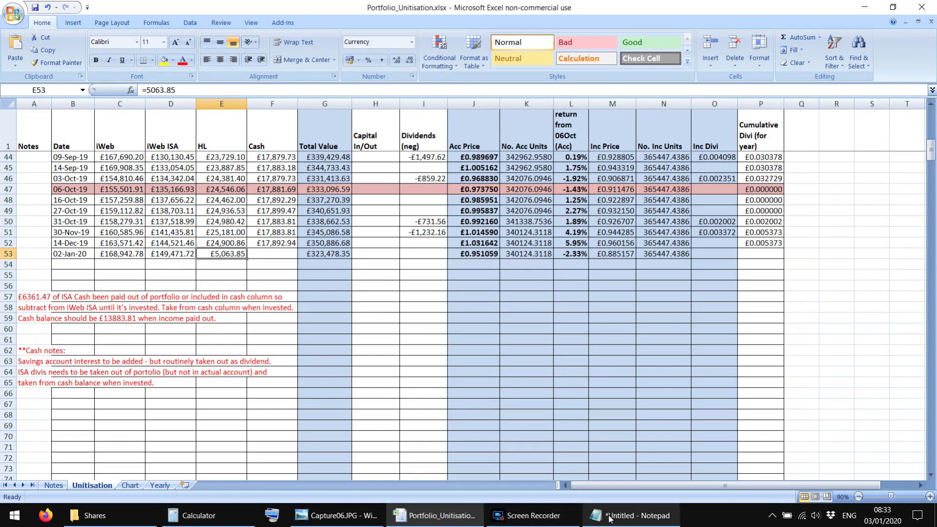
Go past the HL Fund & Share Account capture to the withdrawal amount in Capture08.JPG and enter 65.57 in Calculator
click(331, 516)
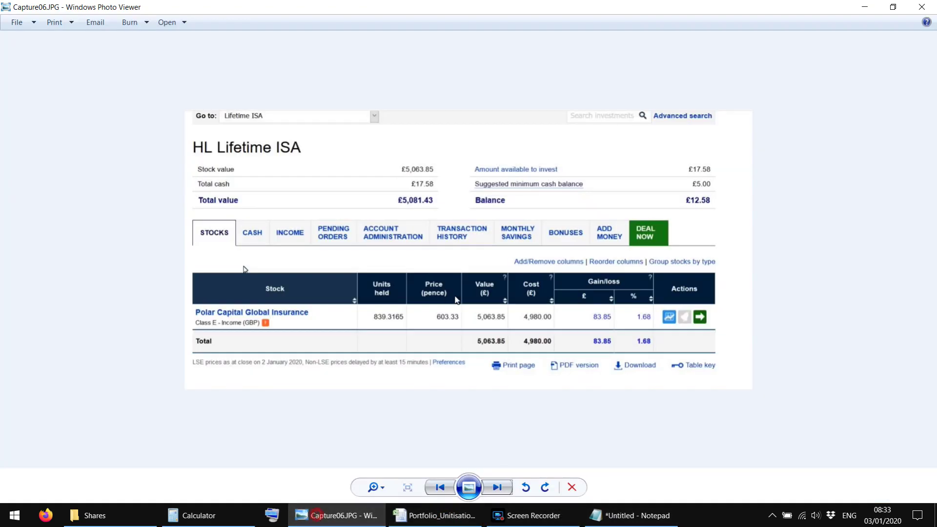
click(497, 486)
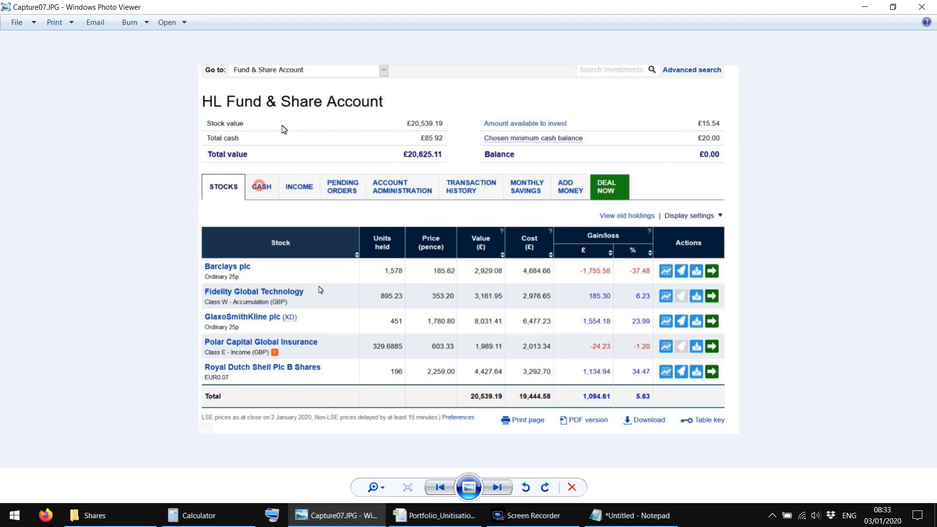
click(494, 491)
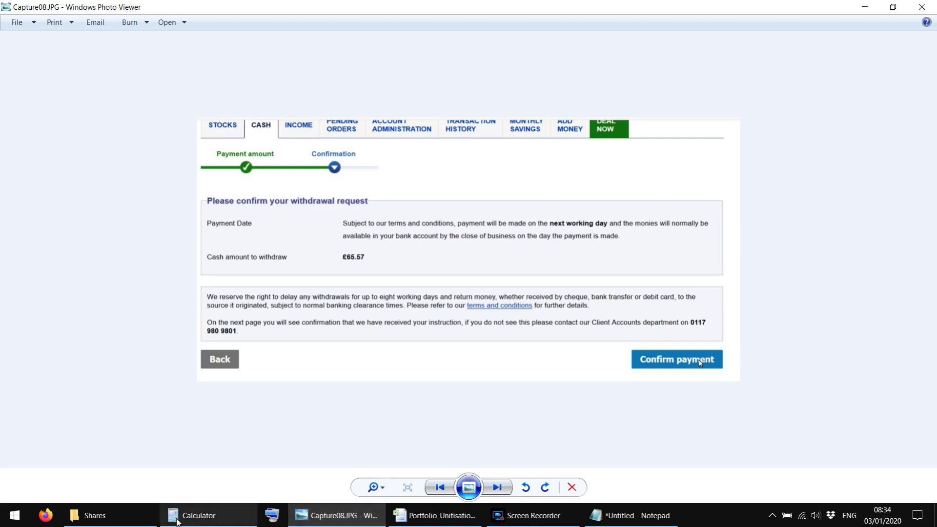
click(208, 510)
drag(343, 322, 355, 274)
key(Escape)
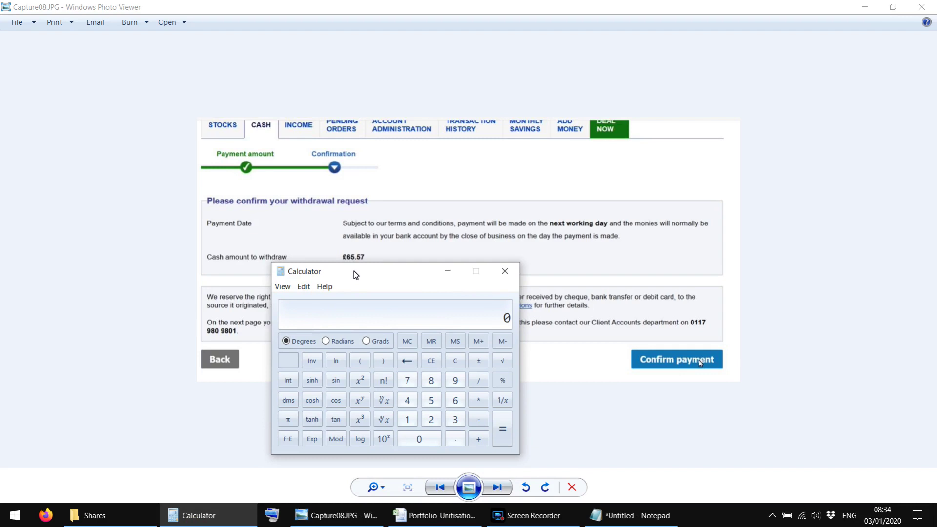
text(65.57)
Copy the withdrawal amount from Calculator and append it to the Notepad sum, making it "=-625.80-321.83-65.57"
right_click(479, 319)
click(498, 327)
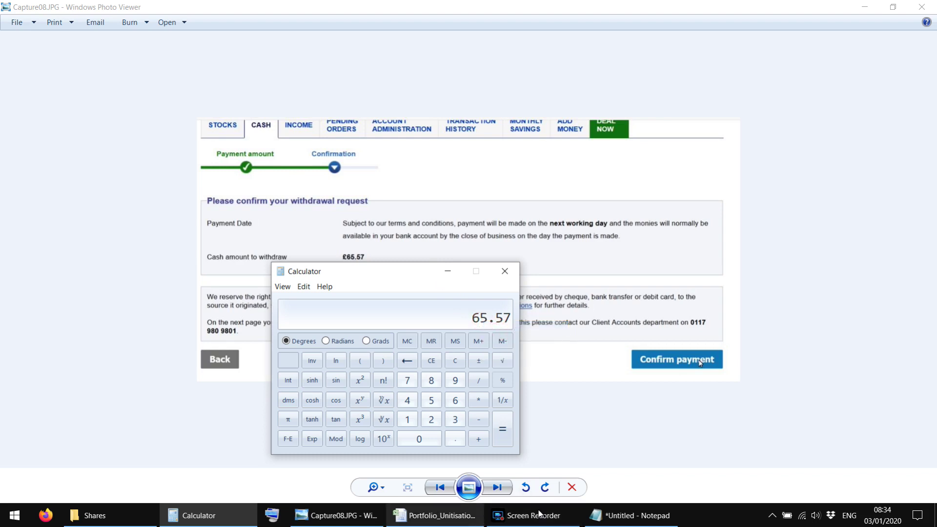
click(617, 516)
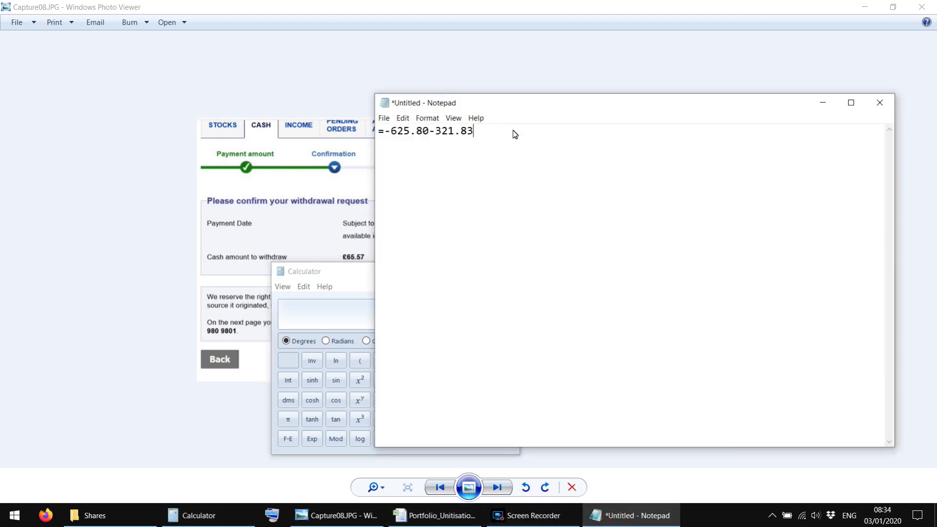
text(-)
text(65.57)
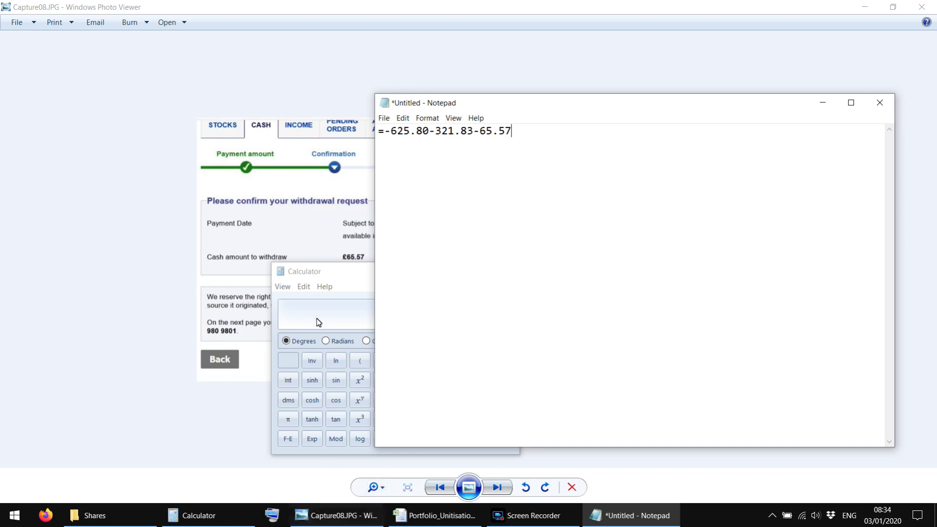
Go on to the HL Fund & Share Account capture, Capture09.JPG, and bring up Calculator clear of its total value
click(454, 5)
click(434, 515)
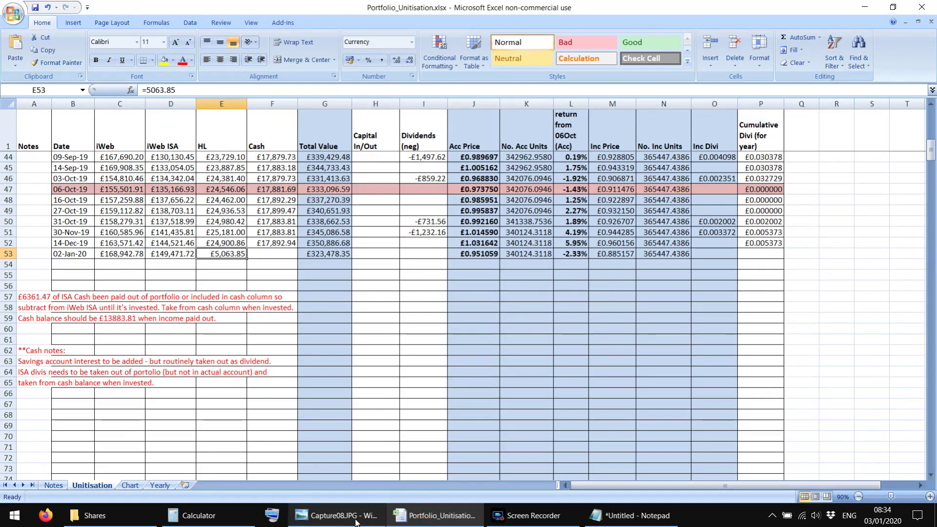
click(355, 517)
click(496, 487)
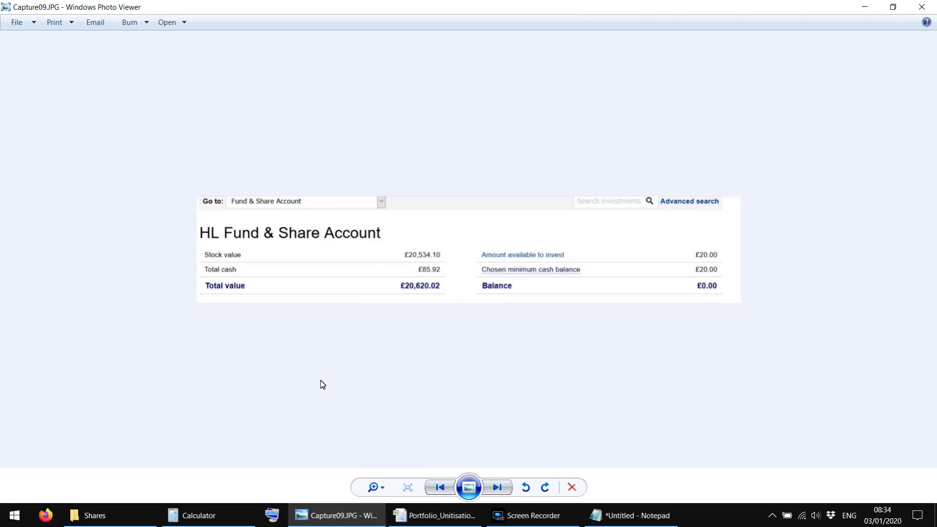
click(195, 515)
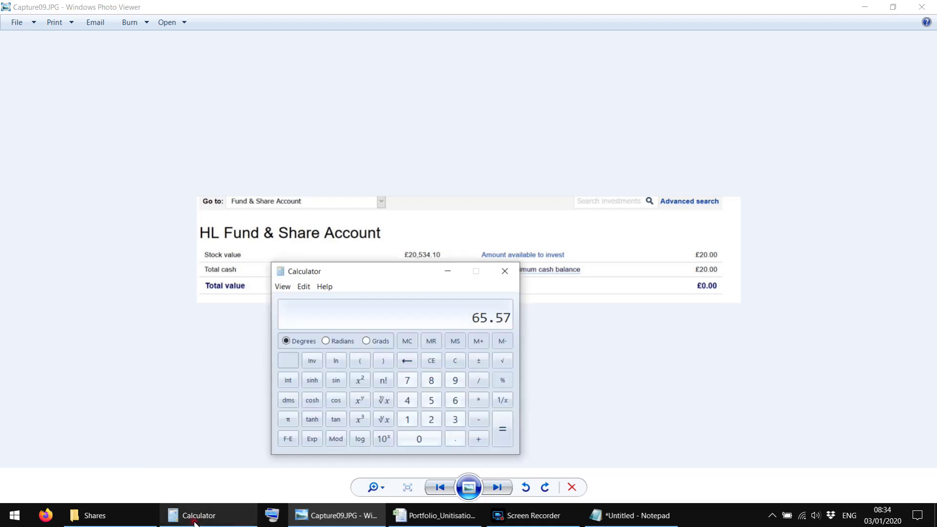
drag(361, 274, 478, 312)
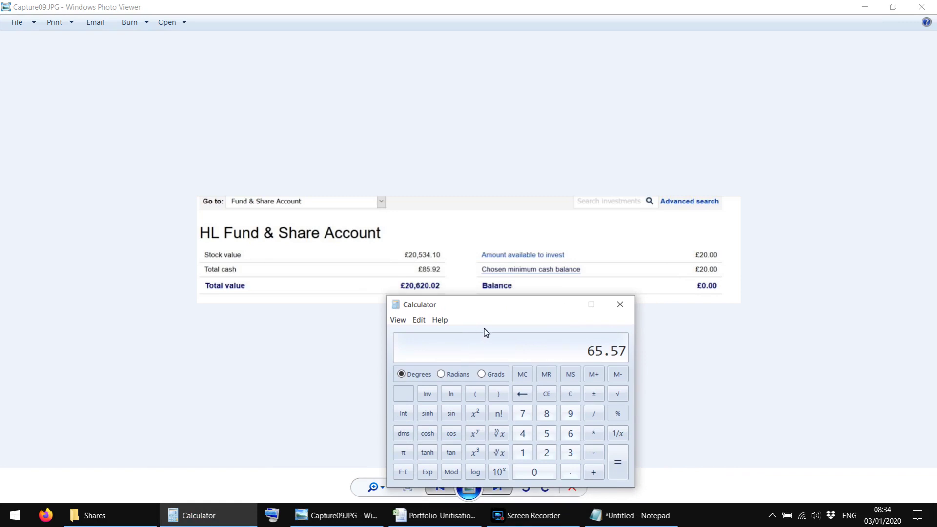
In Calculator, negate the 65.57 withdrawal and add the total value 20620.02 to get 20554.45
key(asterisk)
click(594, 395)
click(593, 471)
click(545, 453)
click(540, 472)
click(570, 433)
click(546, 452)
click(534, 472)
click(569, 469)
click(545, 471)
click(553, 457)
click(617, 462)
Copy the result from Calculator and append it to HL cell E53, making the formula "=5063.85+20554.45"
right_click(590, 353)
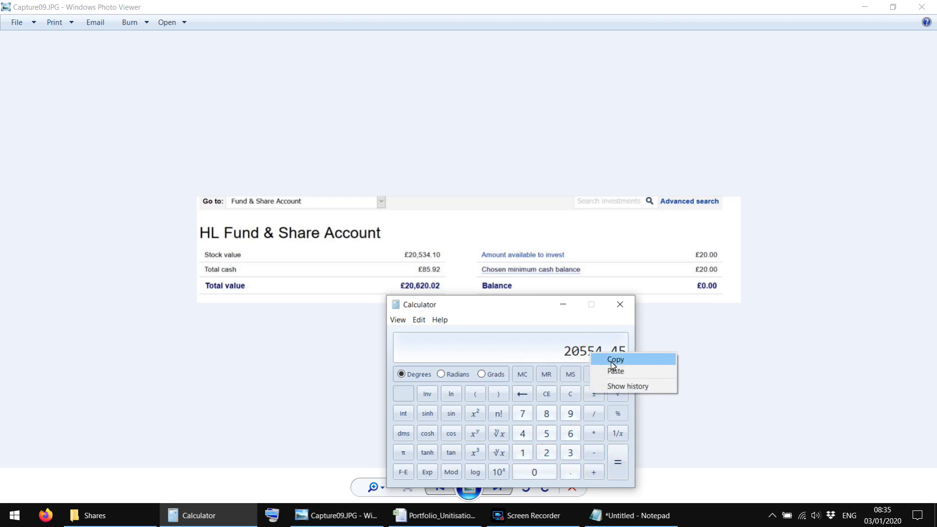
click(611, 362)
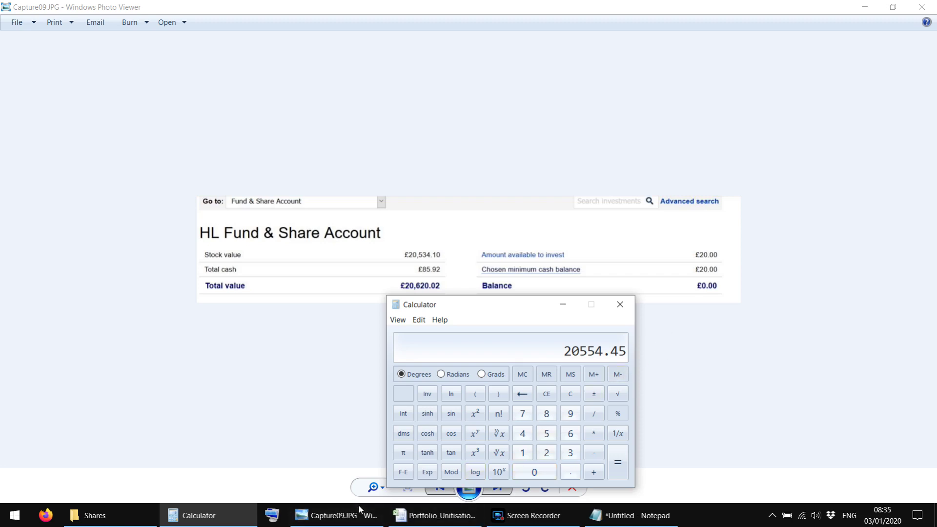
click(429, 518)
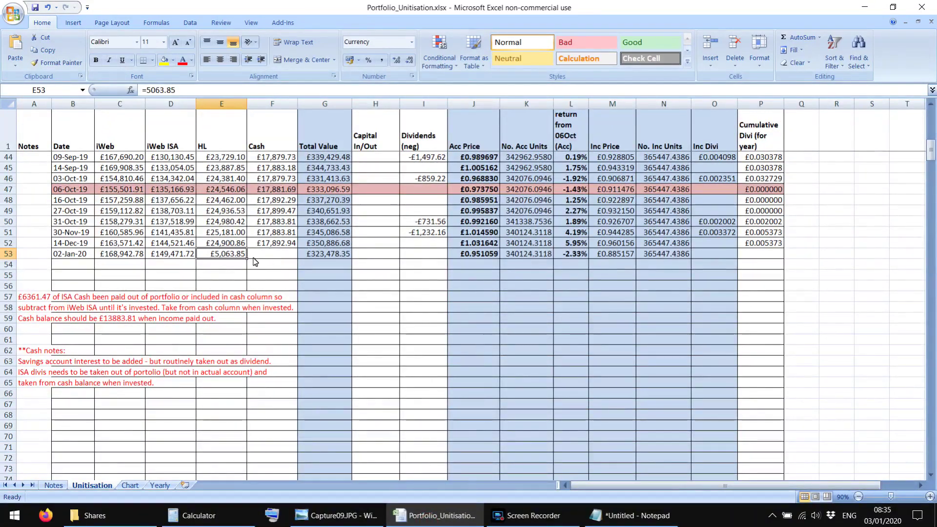
click(222, 91)
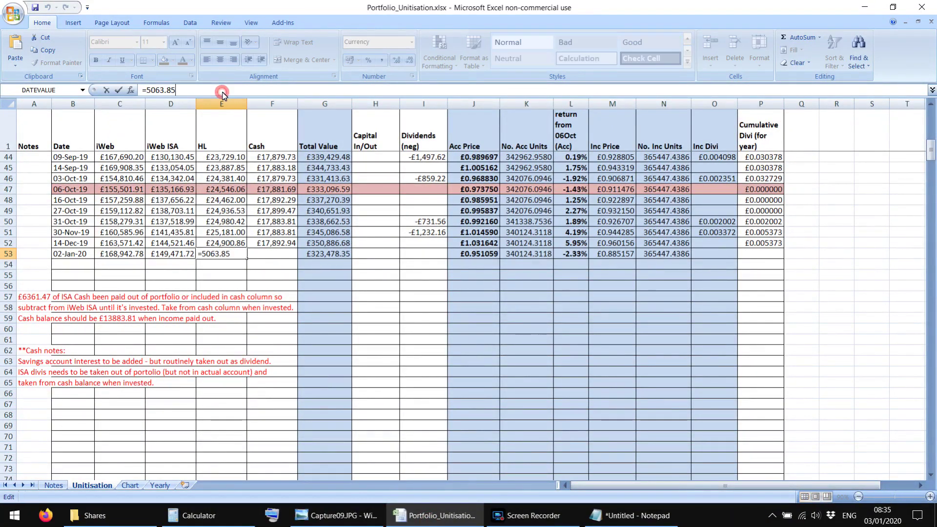
text(+)
key(ctrl+v)
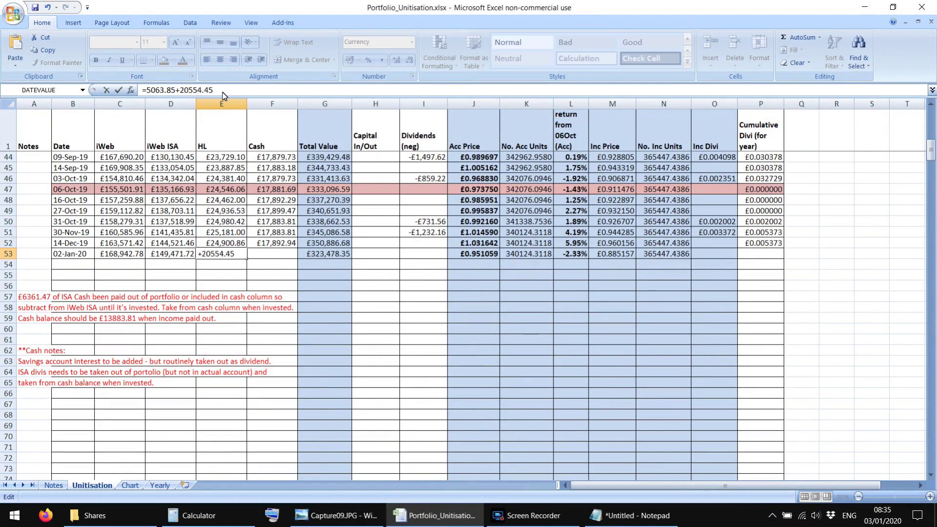
key(Return)
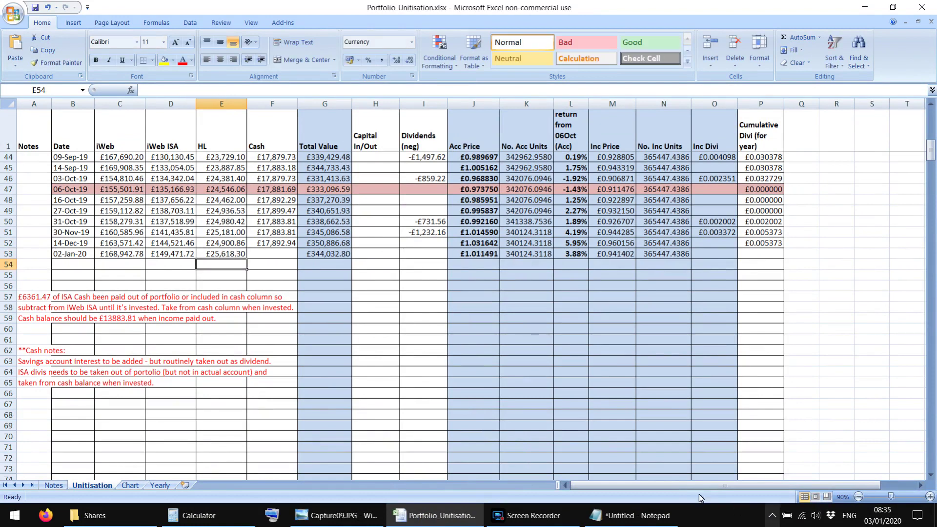
Check whether another account capture follows Capture09.JPG and close Windows Photo Viewer
click(222, 522)
click(255, 274)
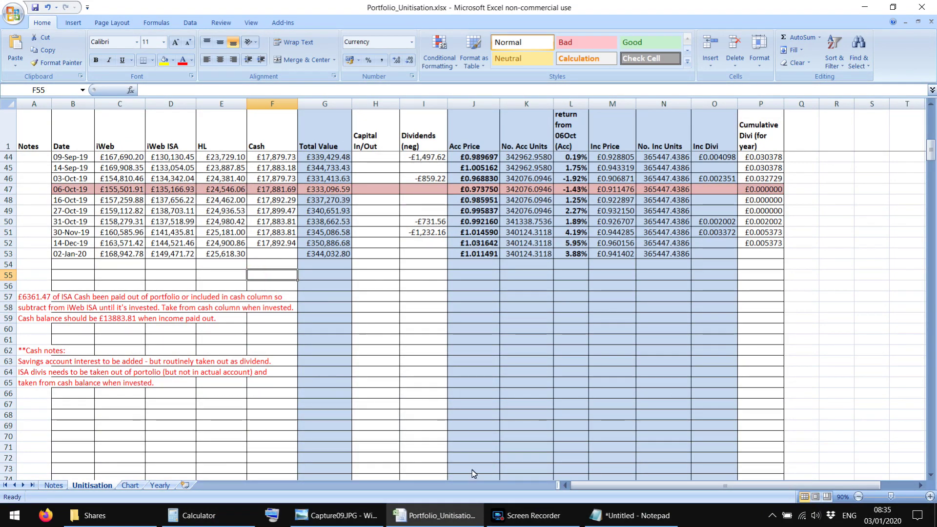
click(336, 515)
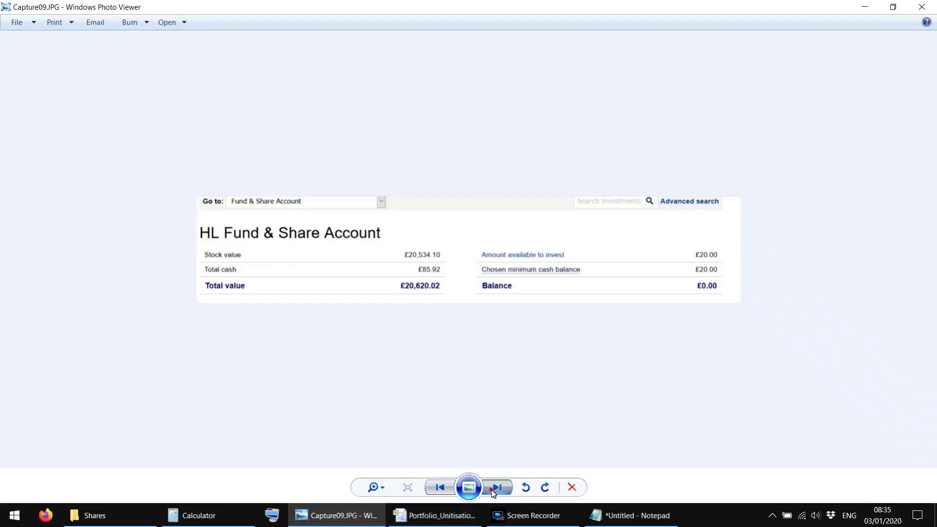
click(494, 488)
click(922, 7)
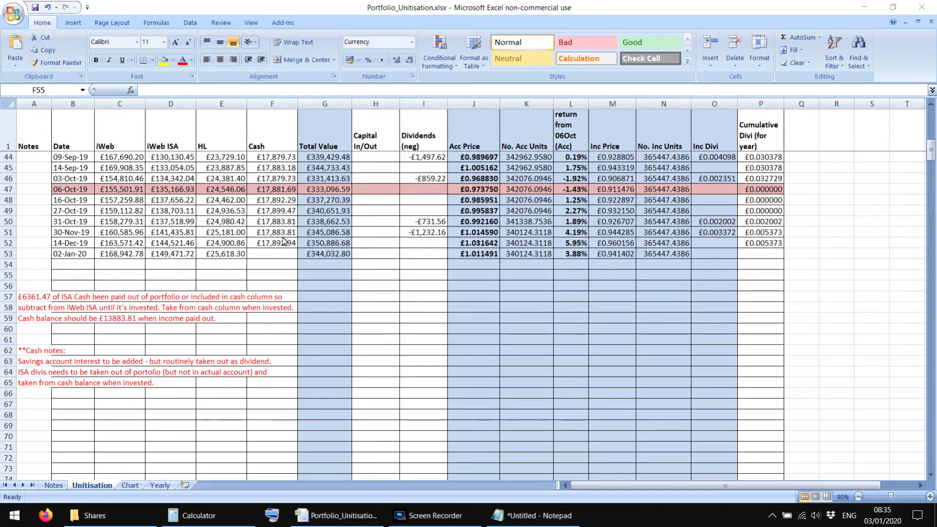
Copy the 14-Dec-19 cash value from cell F52 of the Unitisation sheet
click(266, 275)
click(257, 254)
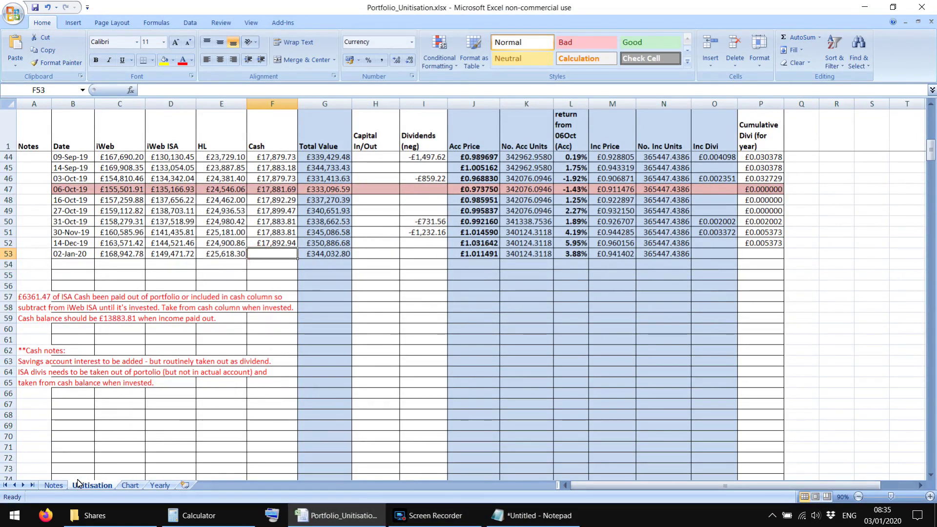
click(271, 243)
right_click(270, 244)
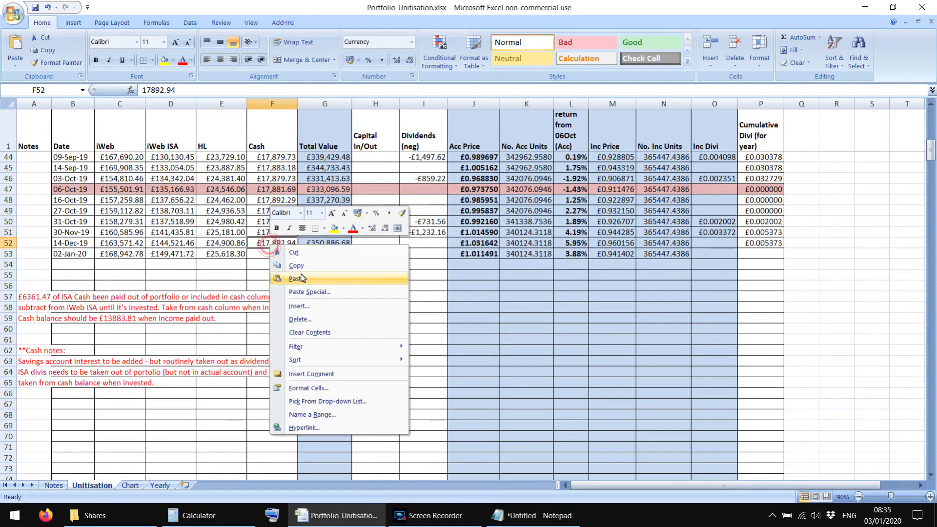
click(298, 266)
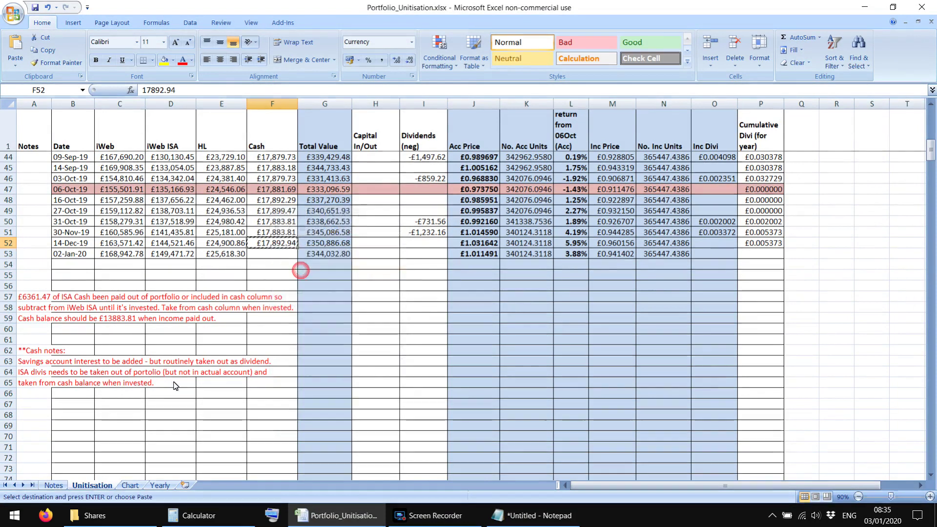
On the Notes sheet, check the savings interest dates and paste the copied cash value into Start Value cell F10 as a value
click(67, 485)
click(43, 225)
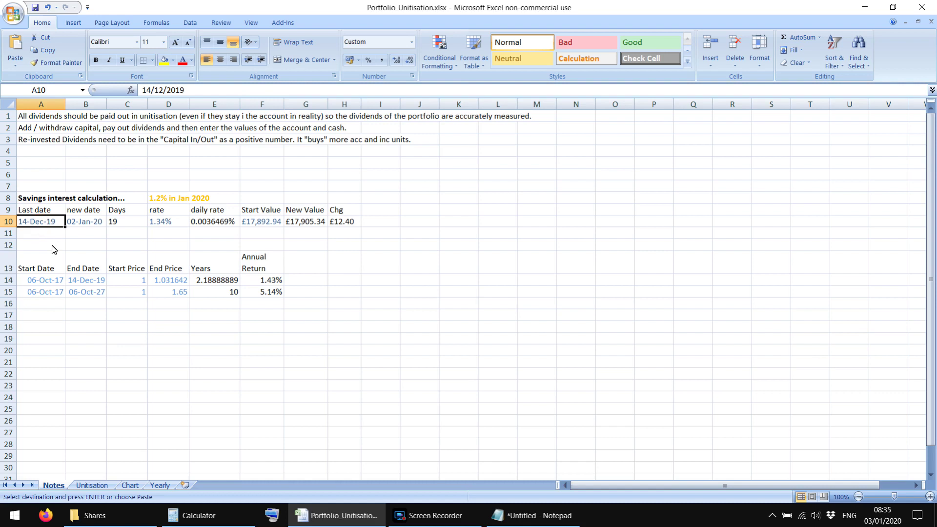
click(80, 226)
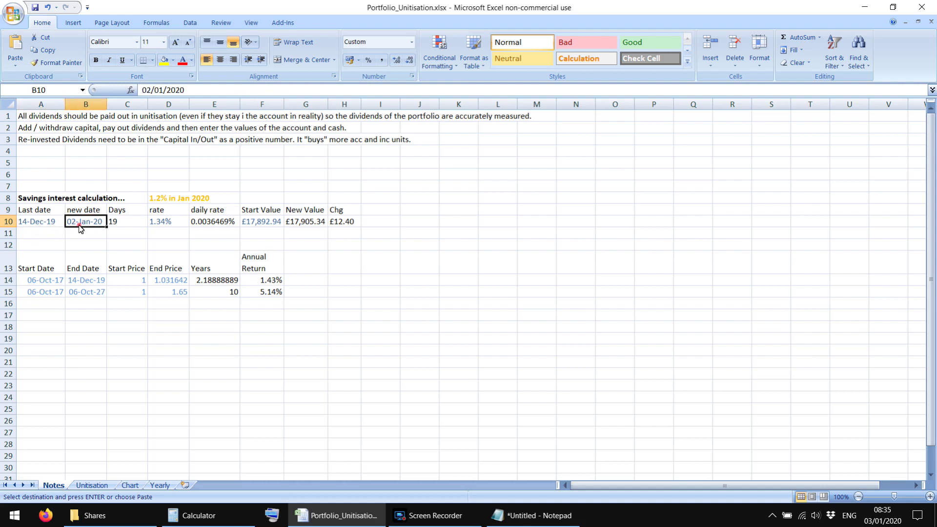
click(272, 223)
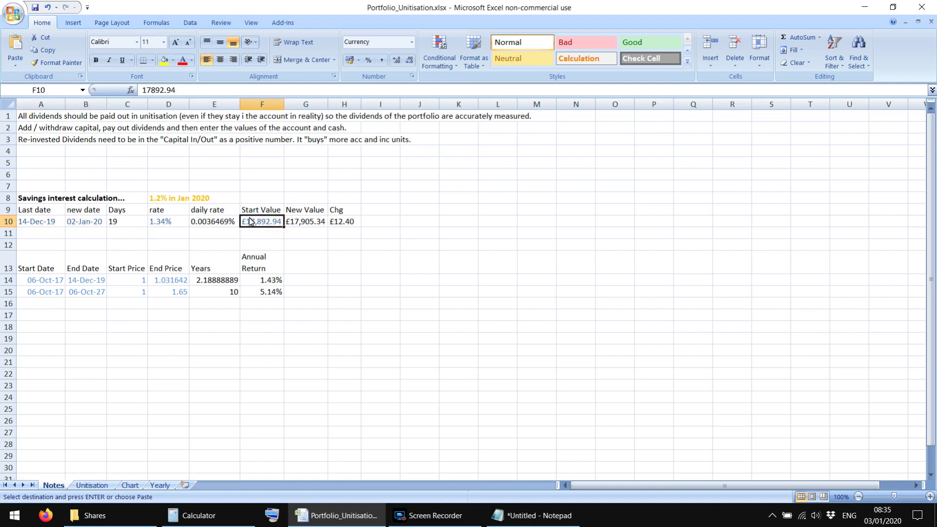
right_click(250, 221)
click(280, 265)
click(201, 215)
click(302, 341)
click(214, 238)
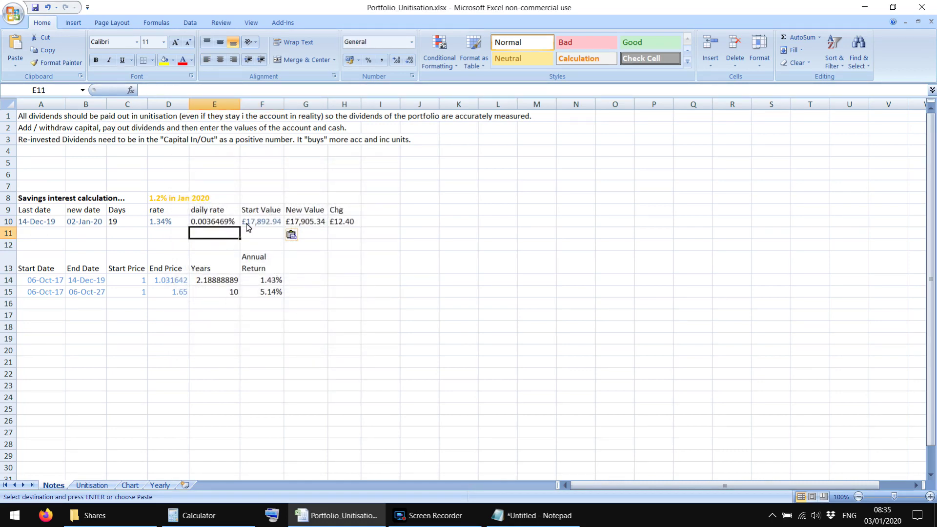
Copy the savings calculation's New Value from G10 and paste it as a value into Cash cell F53 on the Unitisation sheet
right_click(303, 223)
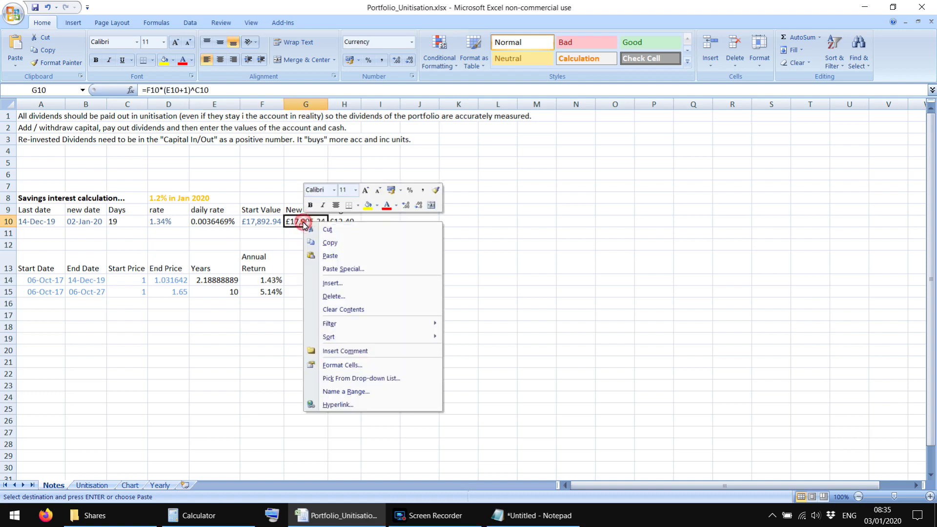
click(330, 243)
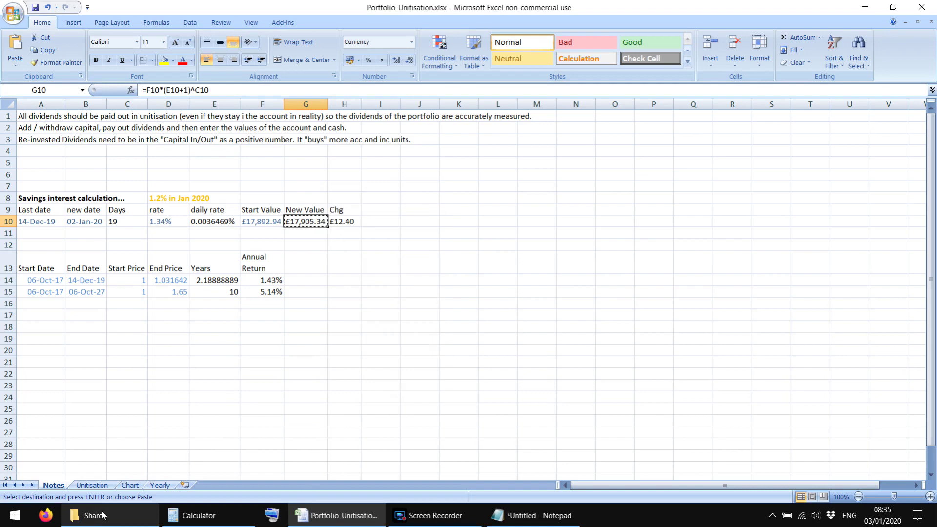
click(91, 485)
right_click(268, 255)
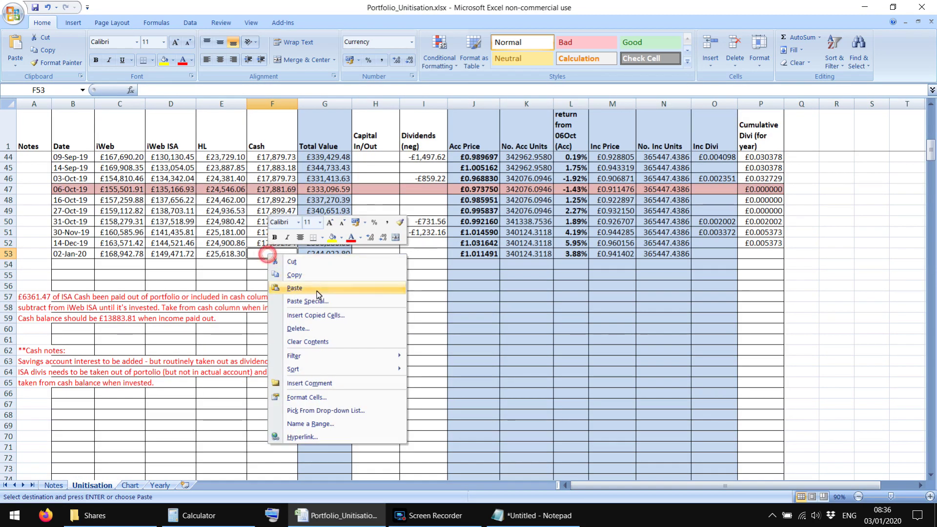
click(320, 302)
click(239, 253)
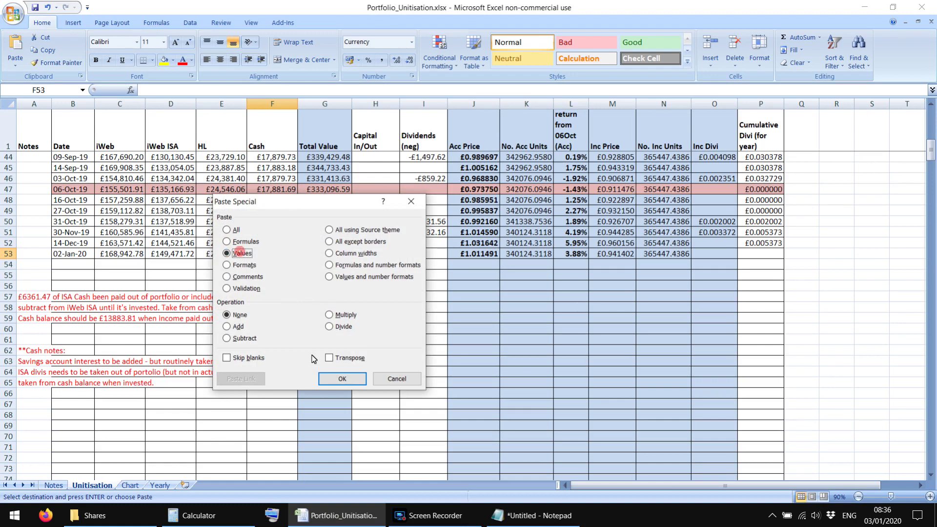
click(336, 383)
click(235, 274)
key(Escape)
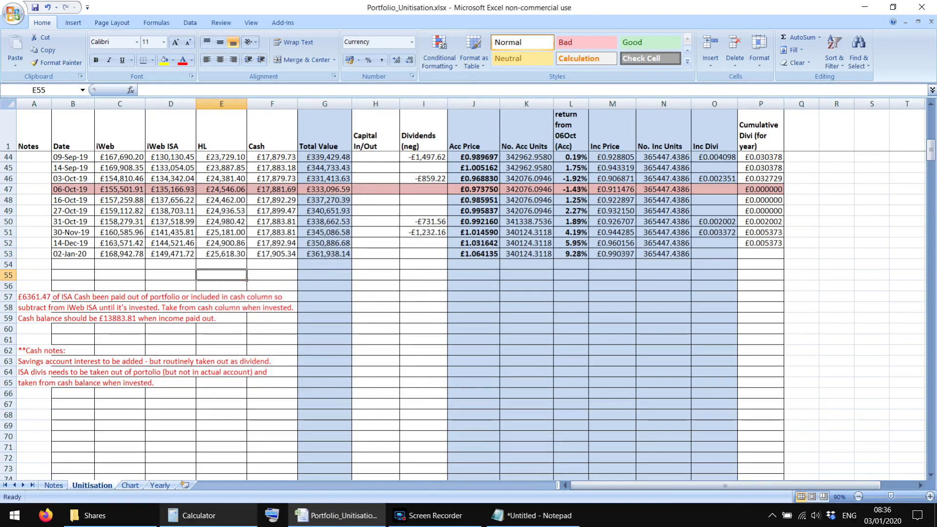
Work out the savings interest in Calculator by subtracting the base cash balance 17883.81 from 17905.34
click(244, 510)
drag(468, 312, 182, 341)
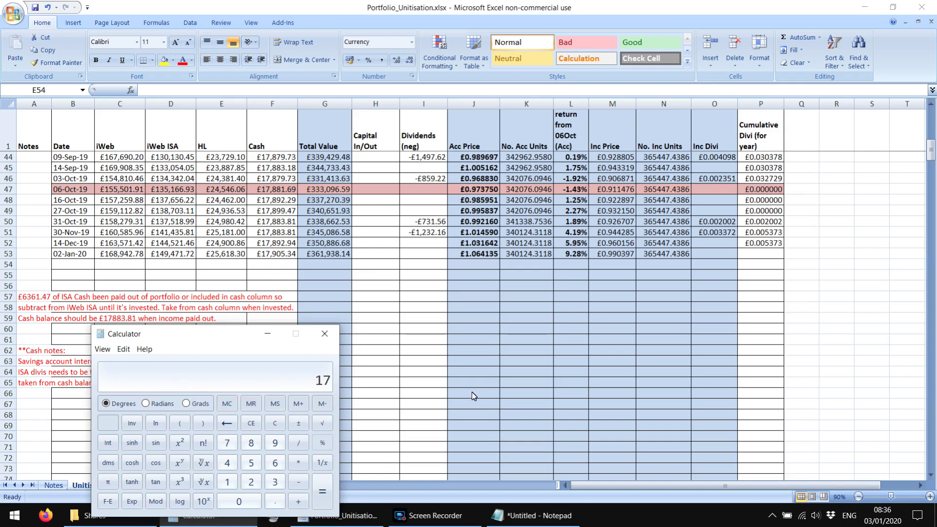
text(950)
key(BackSpace)
key(BackSpace)
text(05)
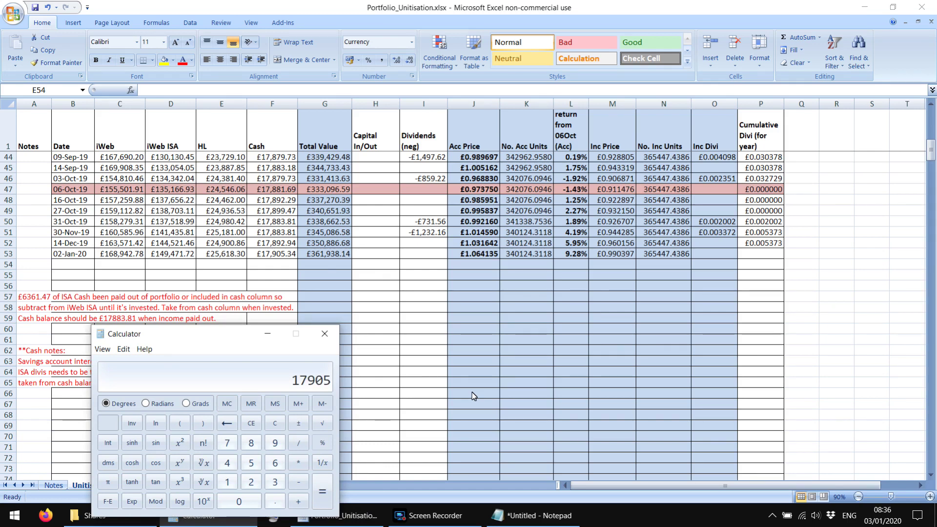
text(.34)
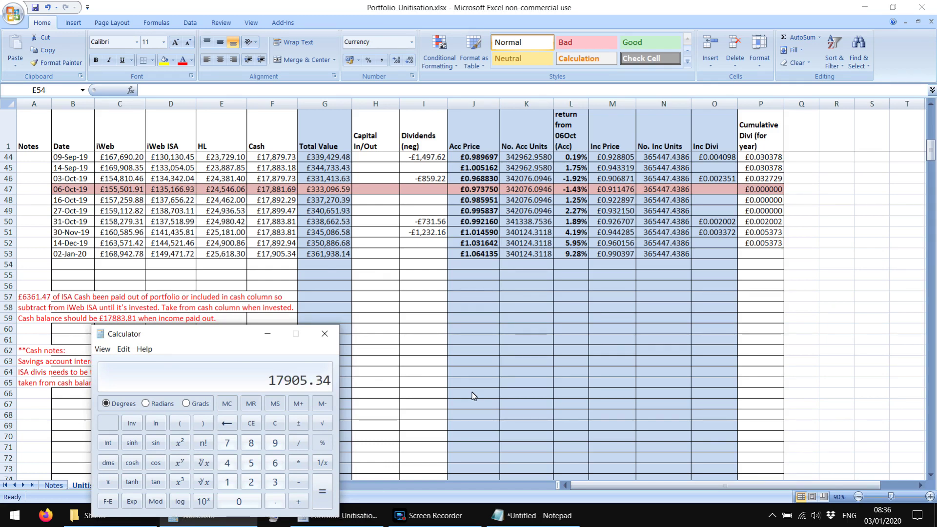
text(17883.81)
key(Return)
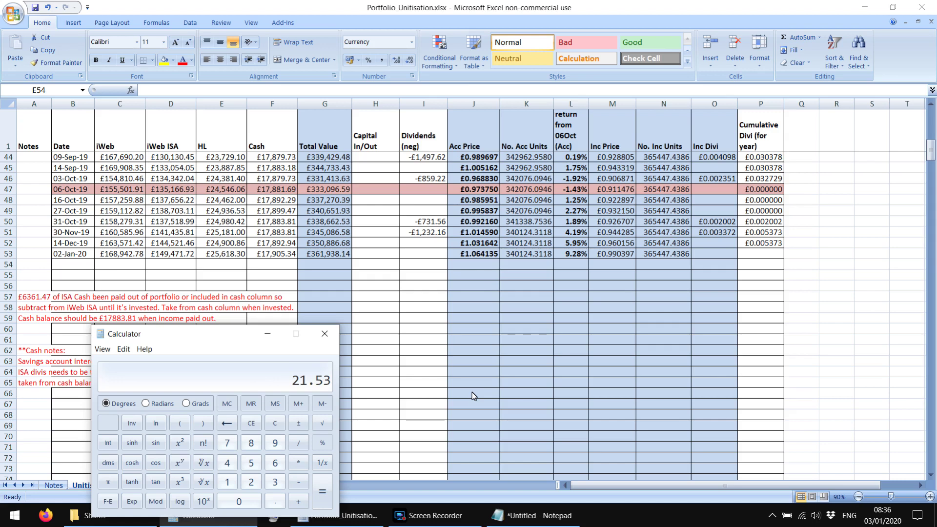
Copy the interest amount from Calculator and append it to the Notepad sum, making it "=-625.80-321.83-65.57-21.53"
right_click(328, 382)
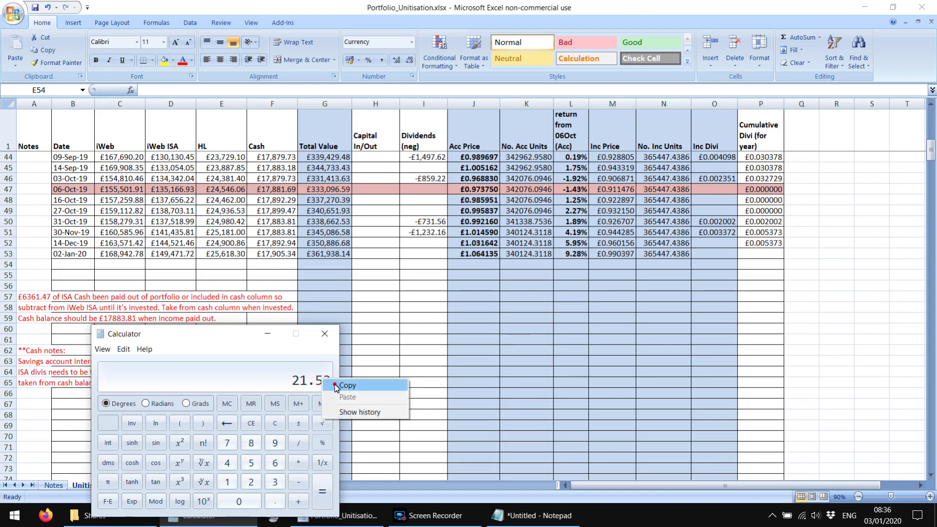
click(342, 386)
click(490, 519)
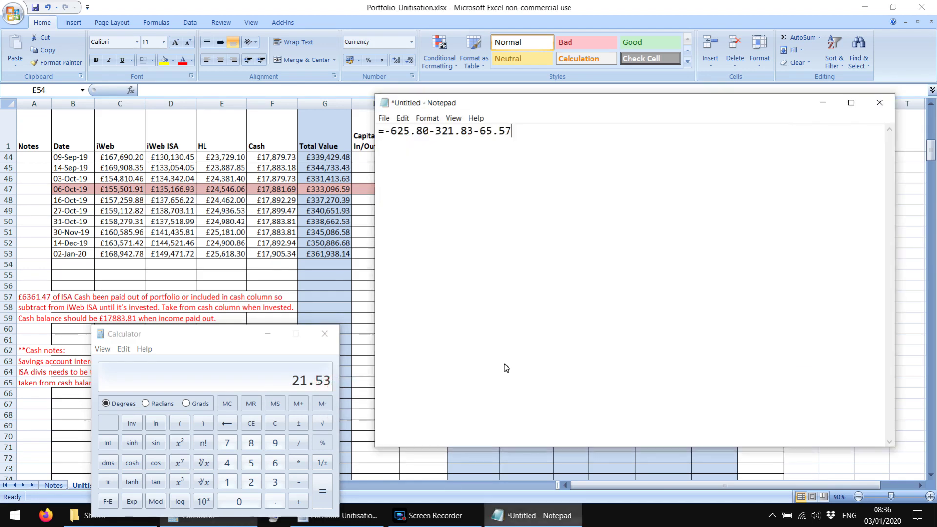
click(516, 141)
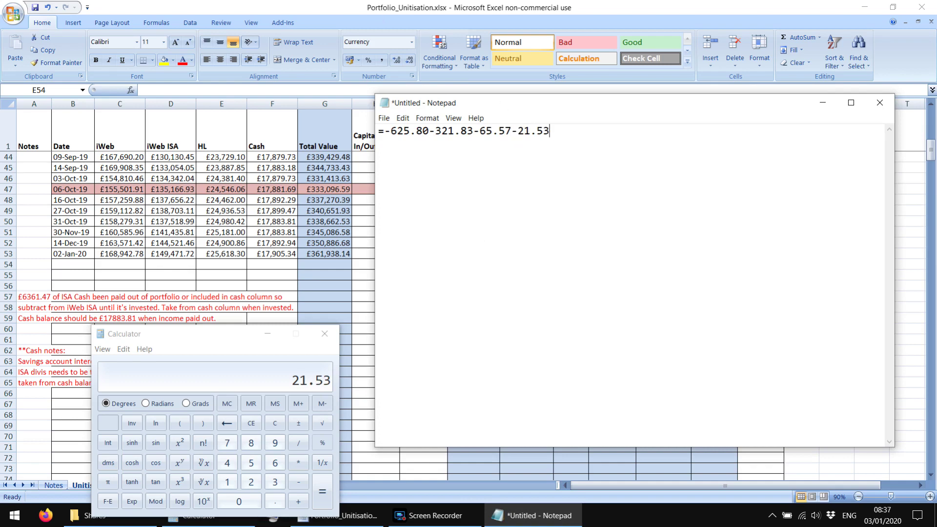
Take the savings interest out of the 02-Jan-20 Cash value by changing F53 to =17905.34-21.53
click(376, 3)
click(285, 254)
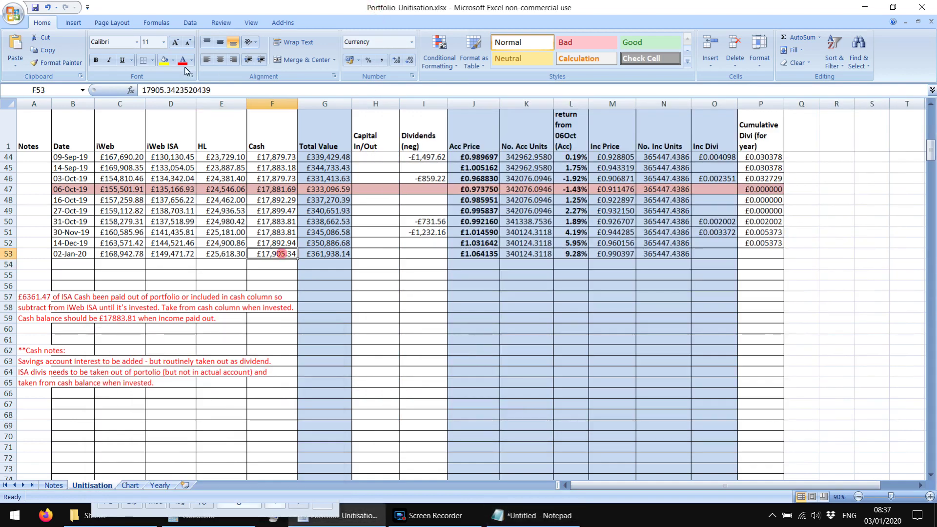
click(145, 92)
text(=)
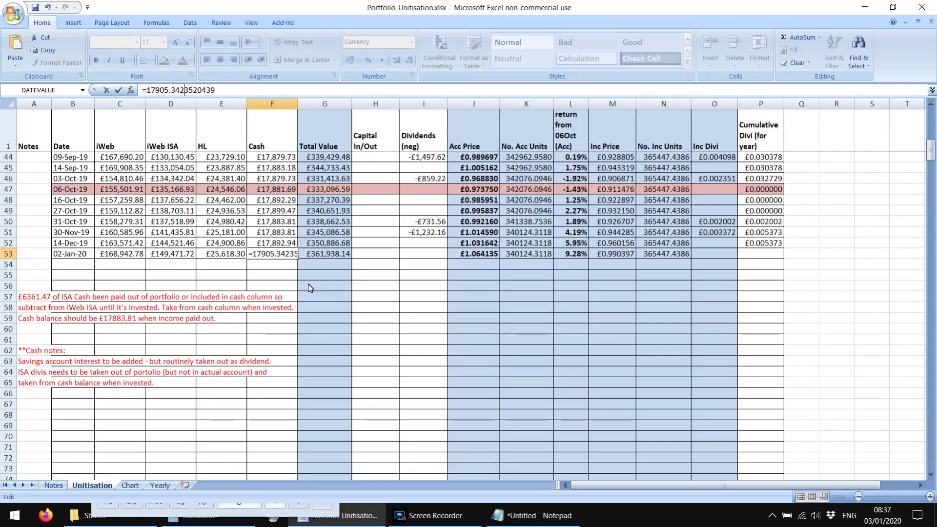
key(Delete)
key(Delete)
key(Delete)
key(Delete)
key(Delete)
key(Delete)
key(Delete)
key(Delete)
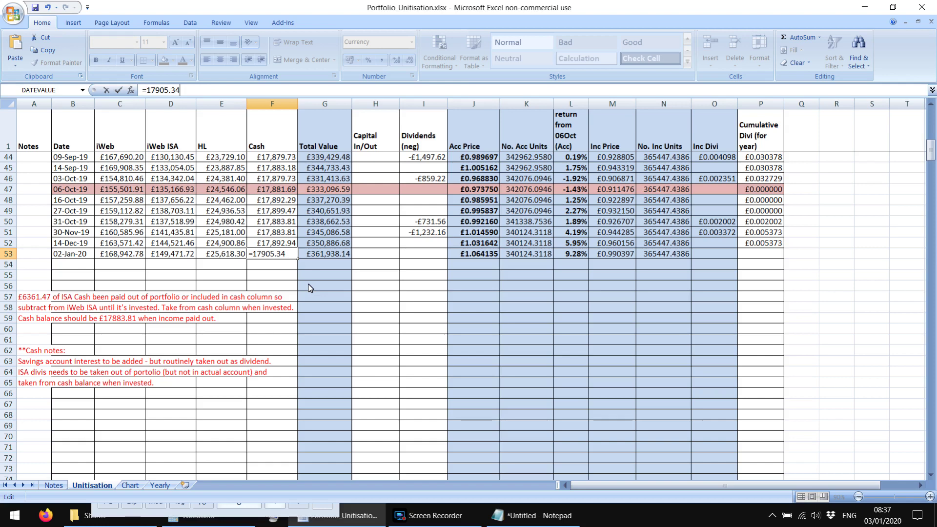
text(-21.53)
key(Return)
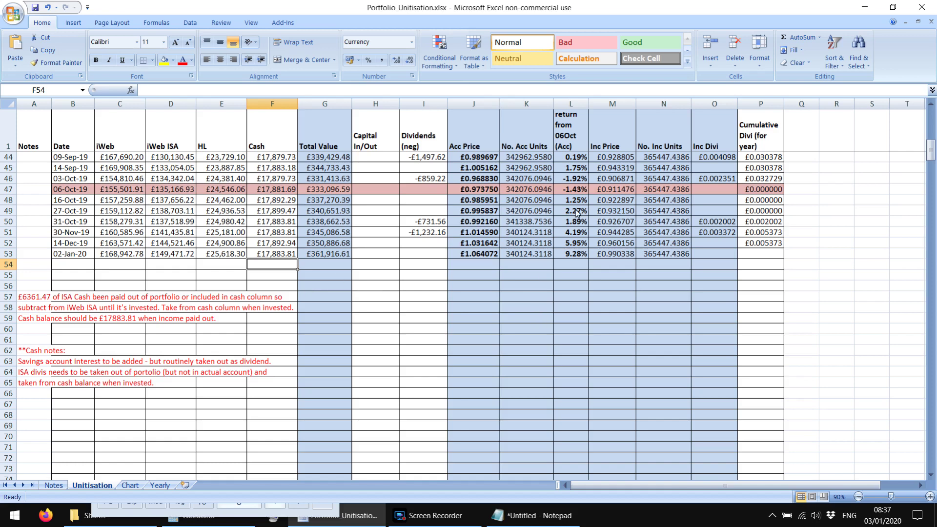
Copy the sum =-625.80-321.83-65.57-21.53 from Notepad and enter it in the 02-Jan-20 Dividends cell I53
click(371, 285)
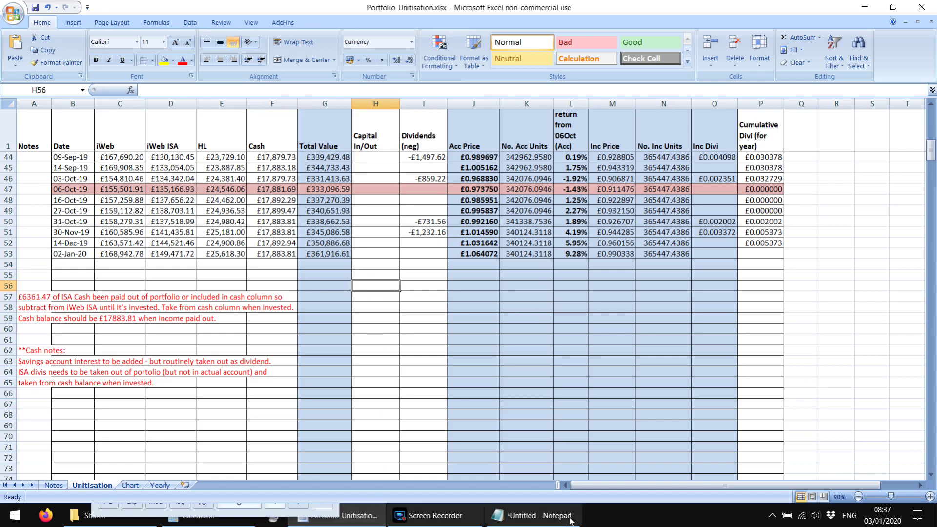
click(534, 515)
drag(556, 130, 379, 132)
key(ctrl+c)
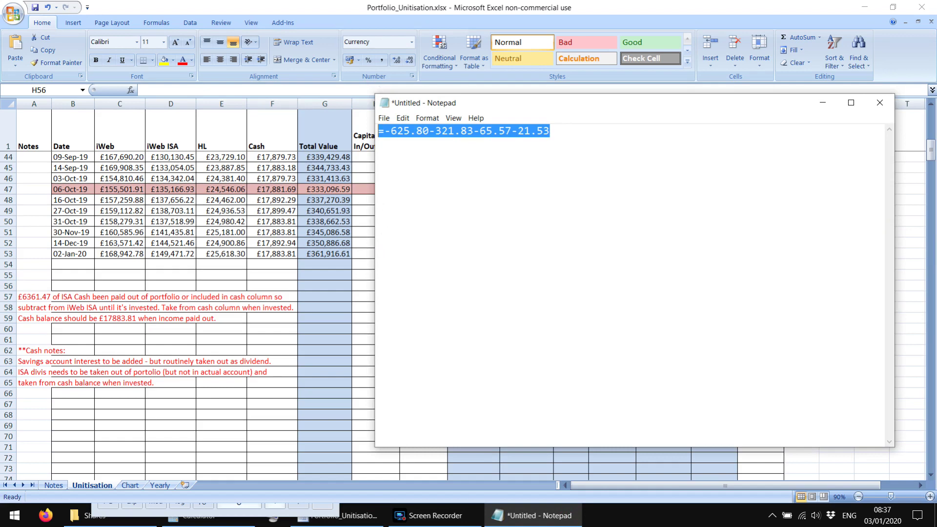
key(alt+Tab)
click(415, 255)
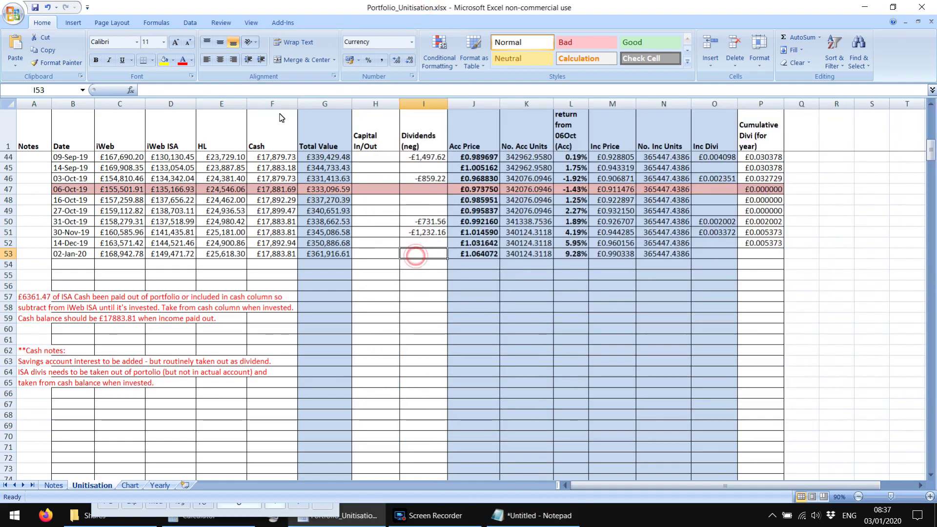
key(F2)
key(ctrl+v)
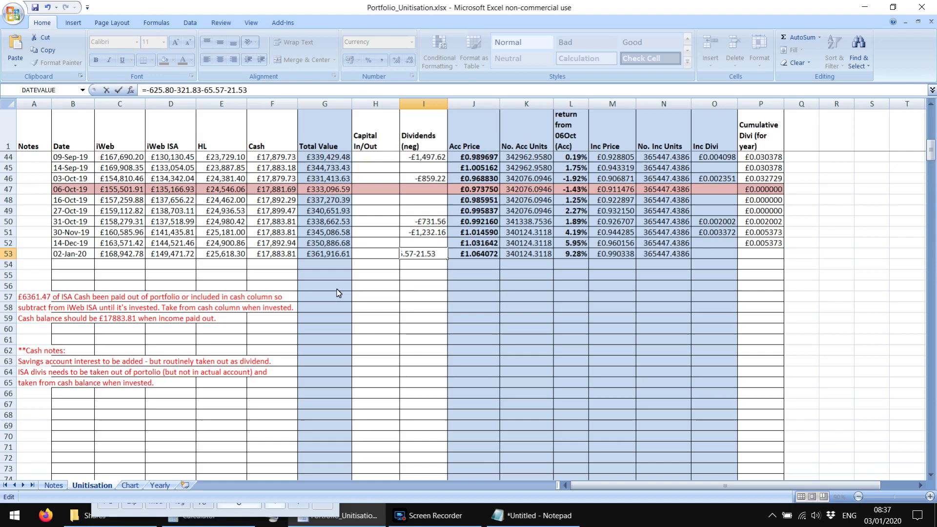
key(Return)
click(360, 295)
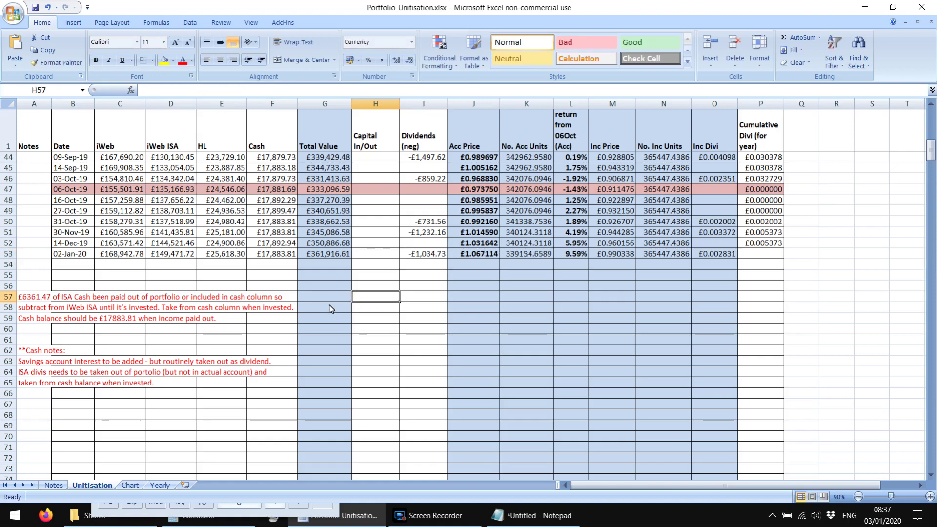
Examine the Acc Price, No. Acc Units, No. Inc Units and Inc Divi cells and formulas in rows 52 and 53
click(381, 319)
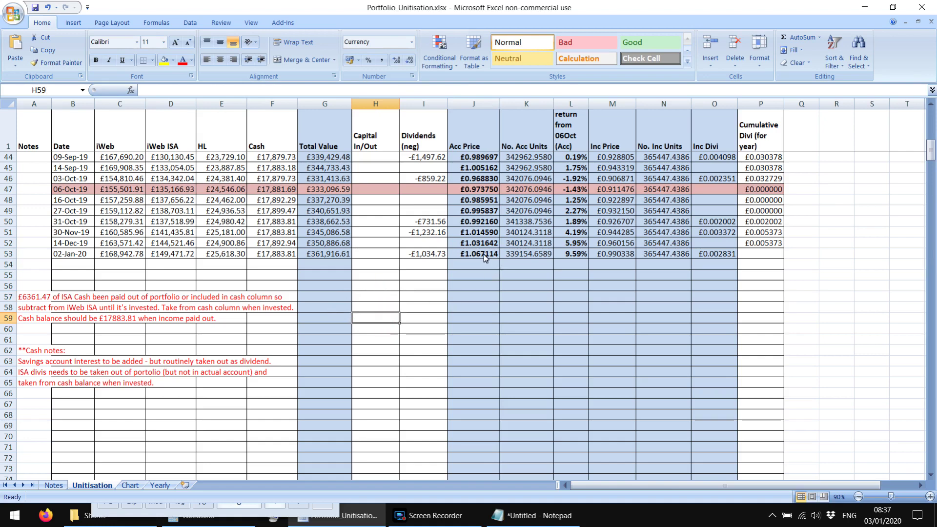
click(494, 244)
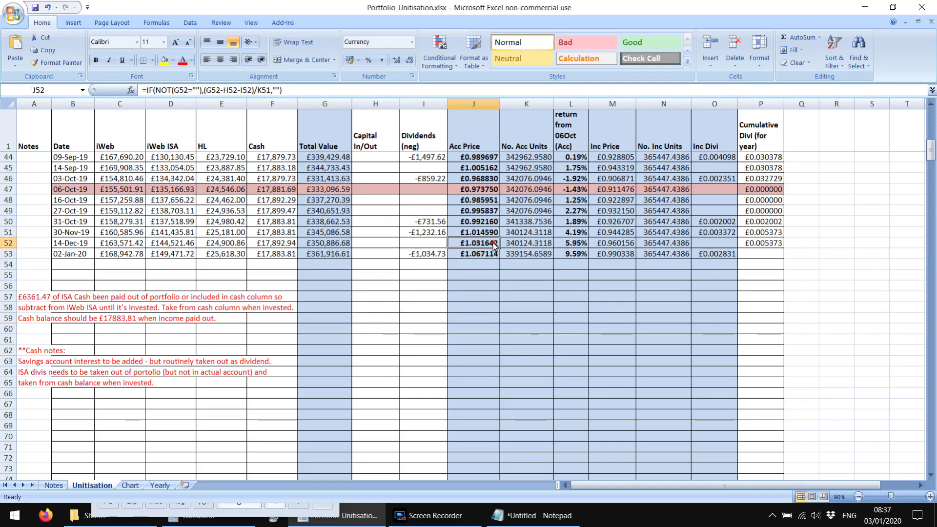
click(480, 292)
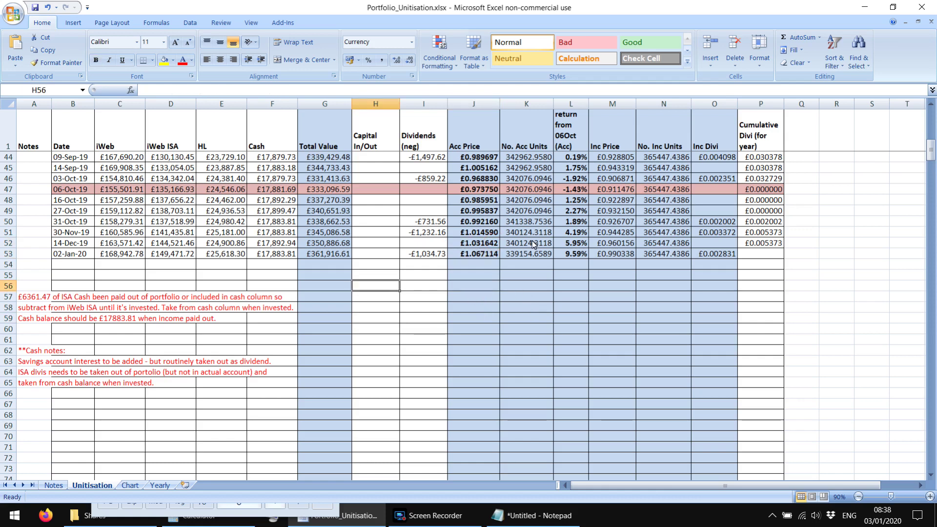
drag(530, 243, 533, 253)
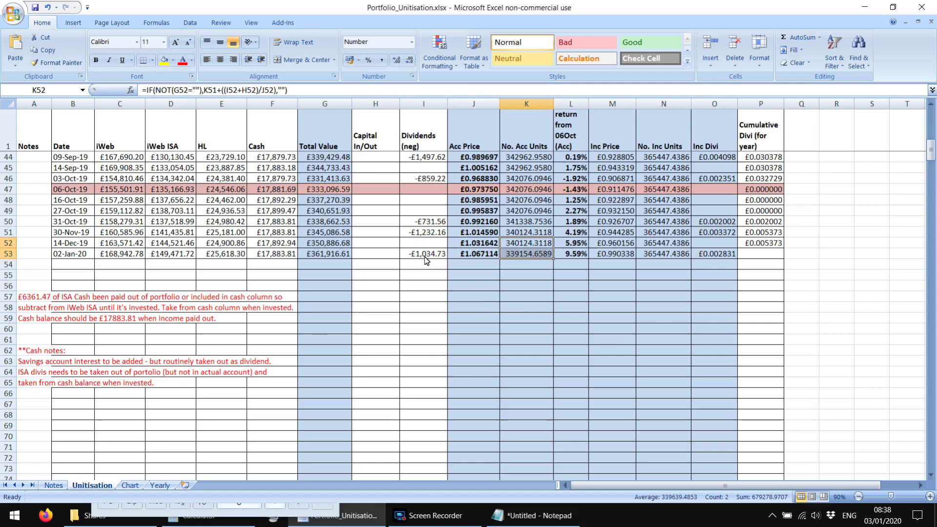
click(528, 253)
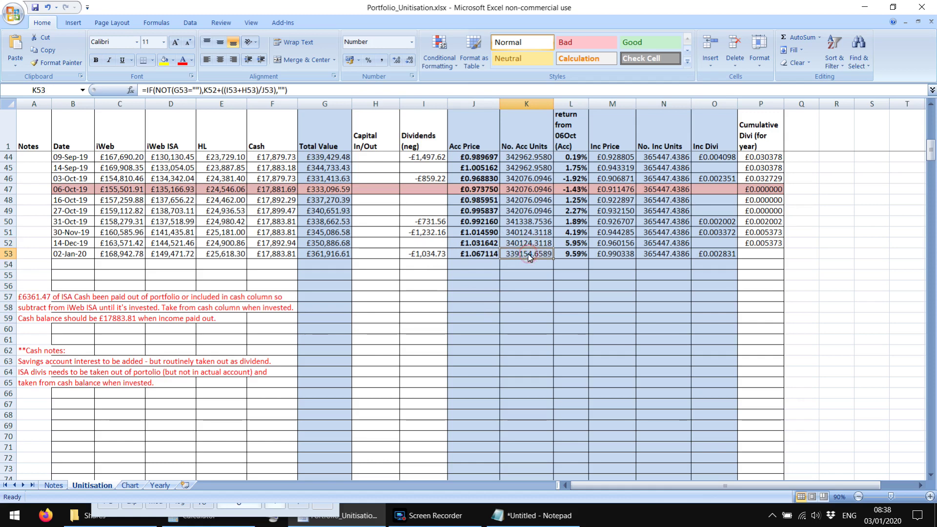
click(536, 321)
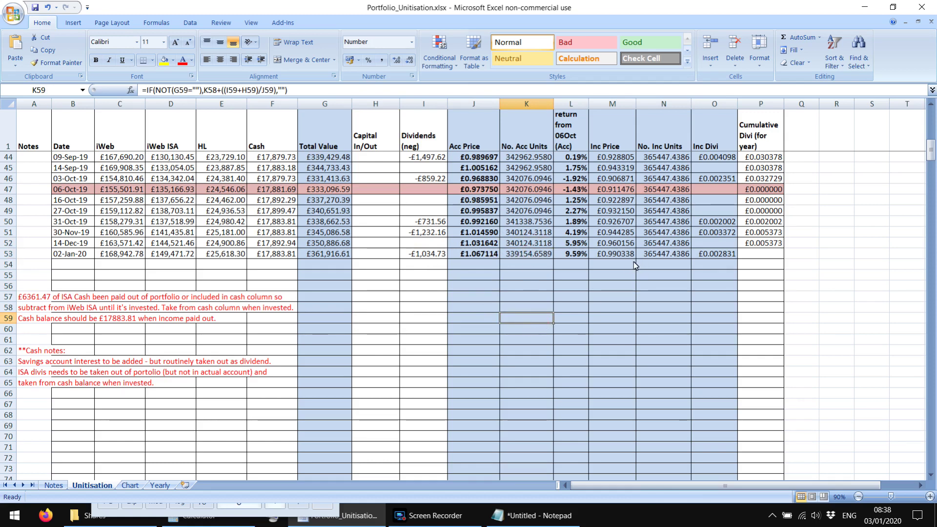
drag(672, 245, 672, 253)
click(675, 273)
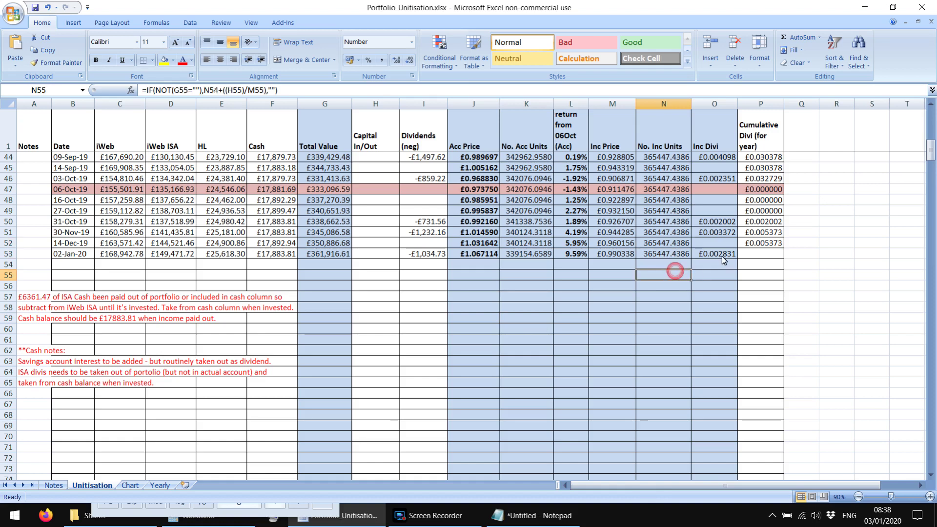
click(721, 252)
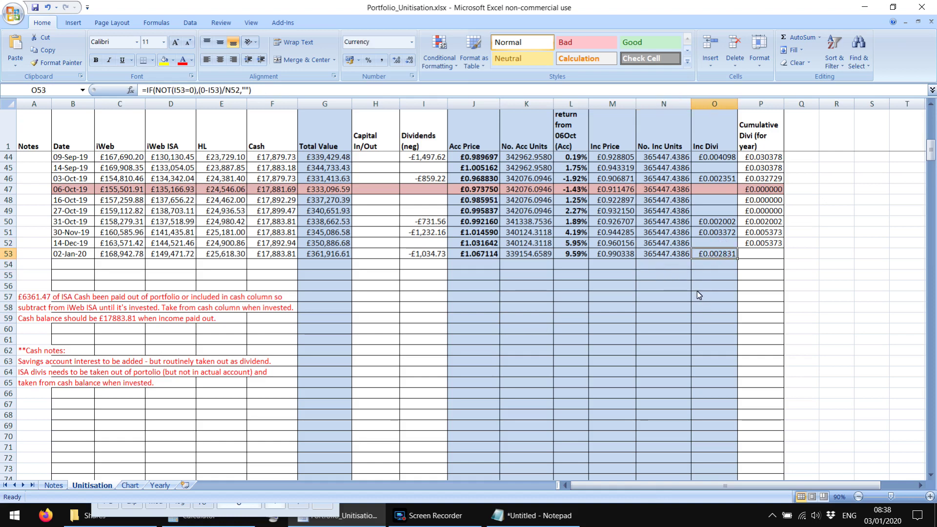
Fill the Cumulative Divi formula from P52 down to P53 and check the cumulative dividends from row 48 onward
click(761, 245)
drag(784, 248, 780, 256)
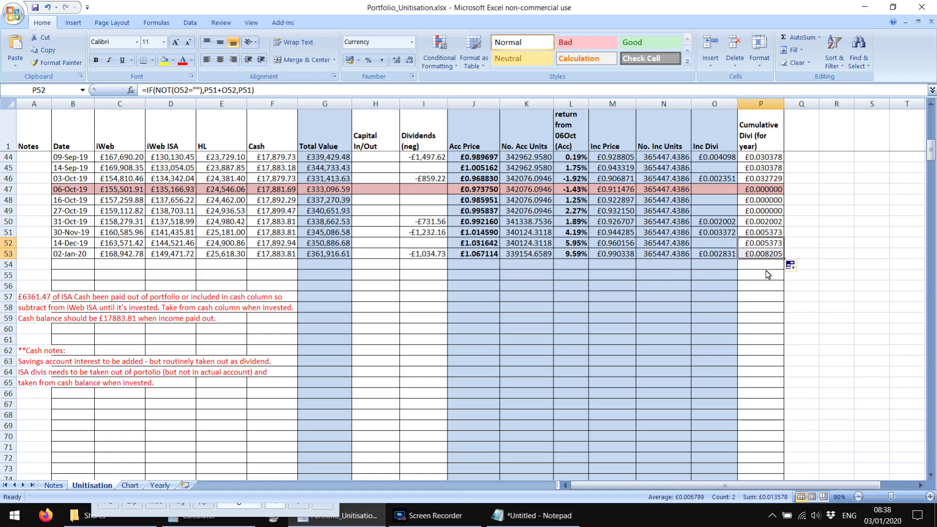
click(395, 296)
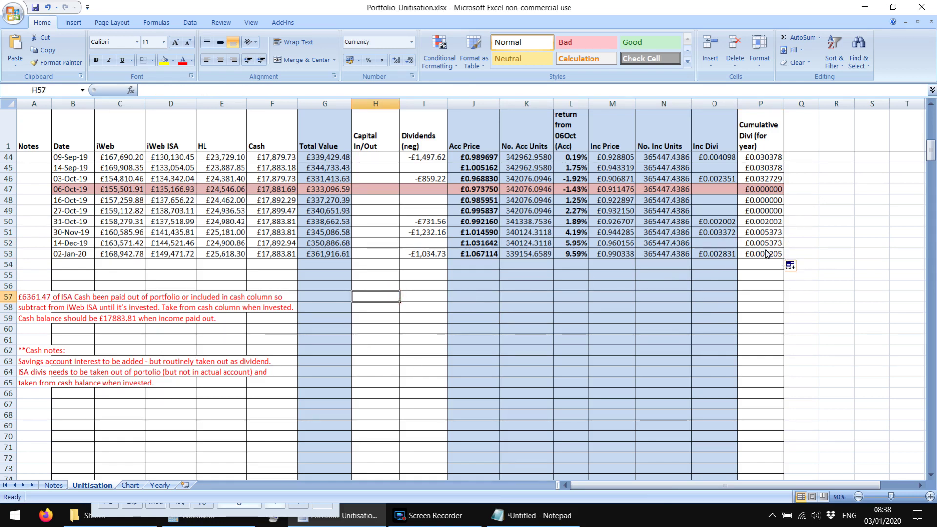
drag(766, 256, 761, 190)
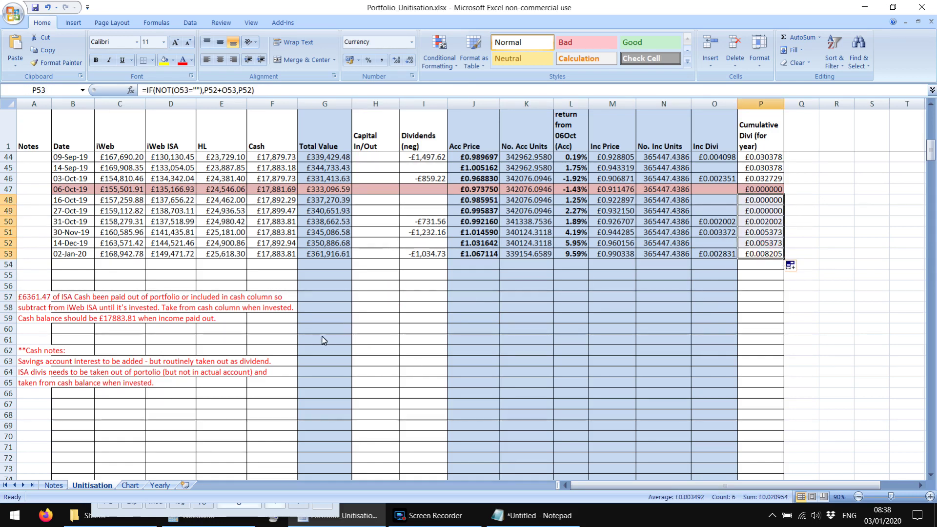
click(426, 303)
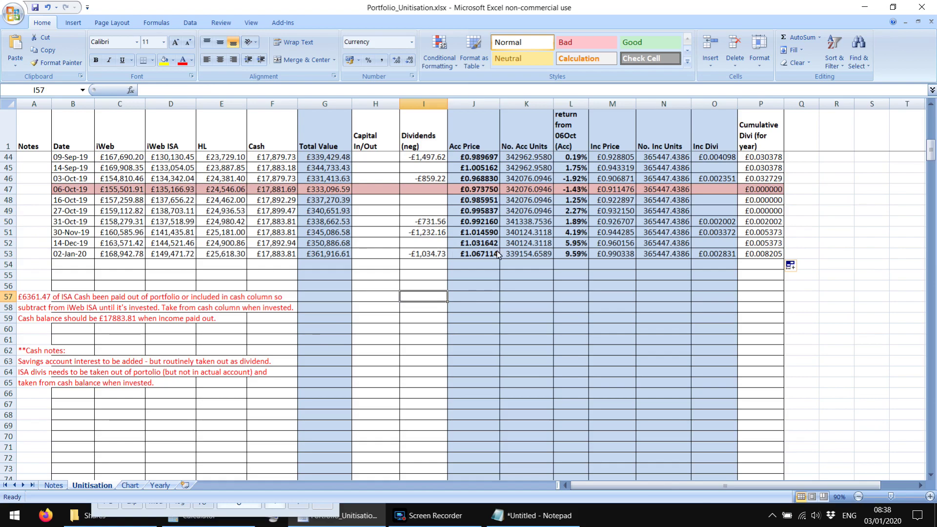
Check the total of the first year's dividends in I3:I23, between the 06-Oct-17 and 06-Oct-18 rows
click(397, 279)
scroll(396, 278, up, 13)
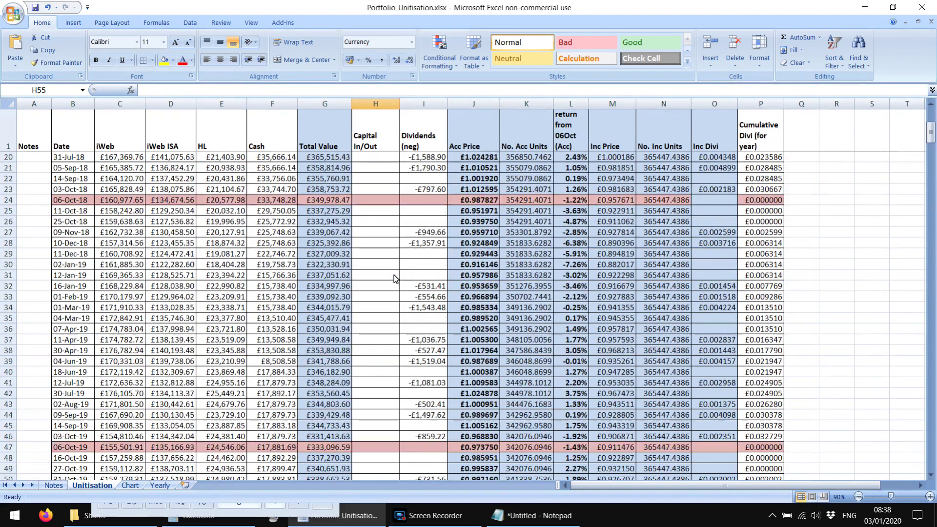
scroll(395, 278, up, 1)
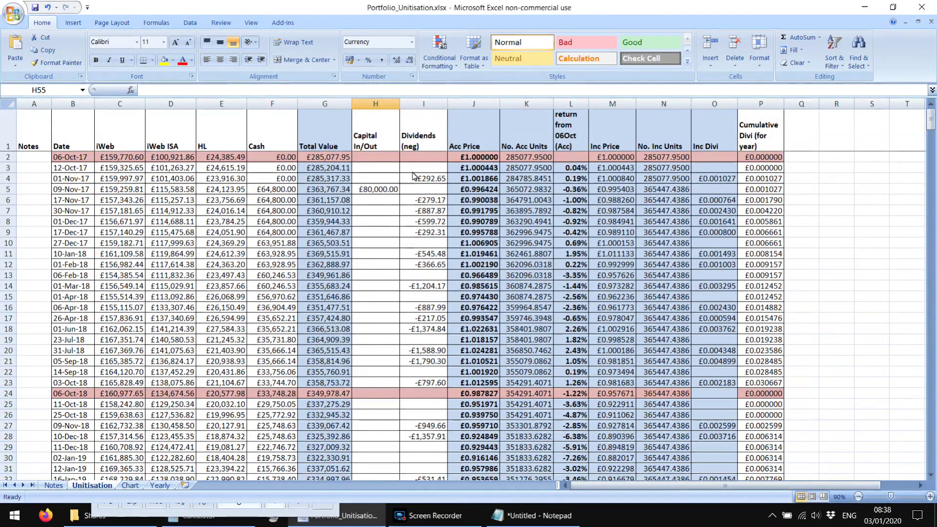
drag(413, 169, 406, 388)
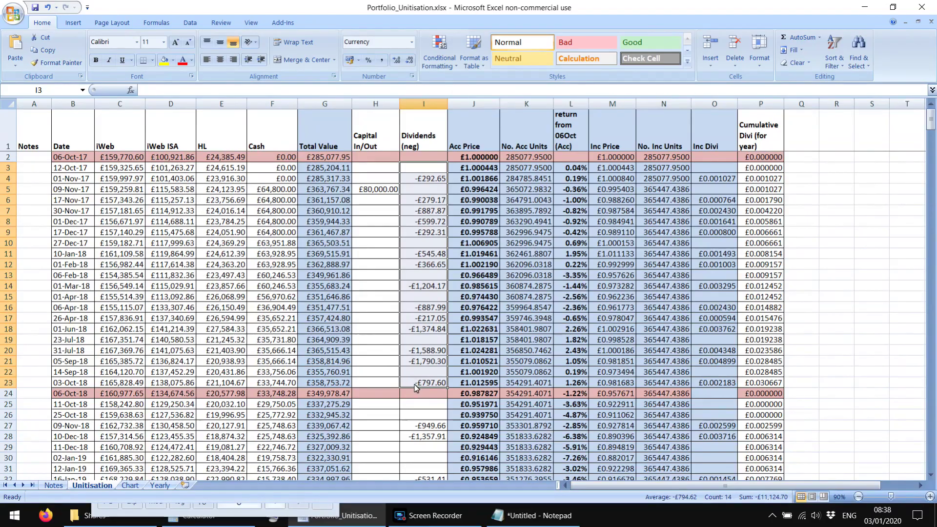
drag(415, 387, 417, 168)
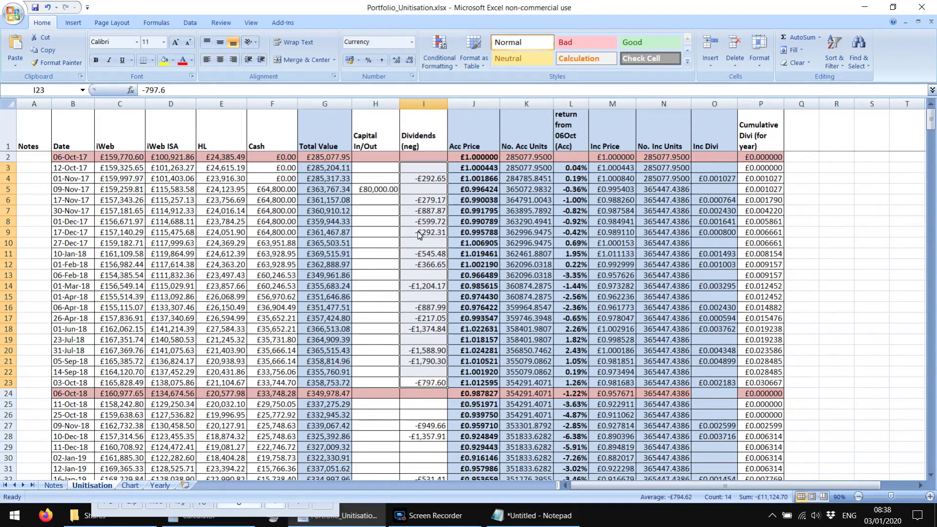
scroll(389, 194, down, 9)
scroll(391, 194, up, 7)
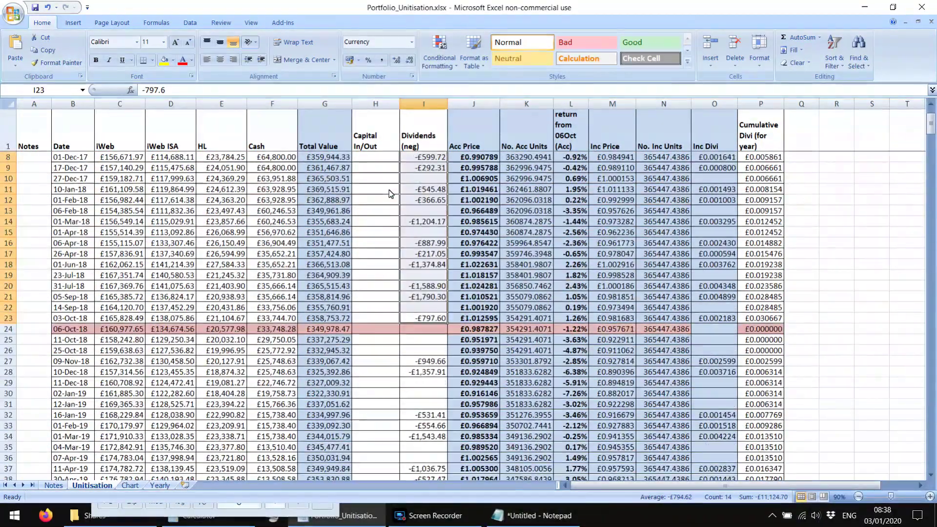
scroll(389, 194, up, 2)
drag(413, 174, 415, 386)
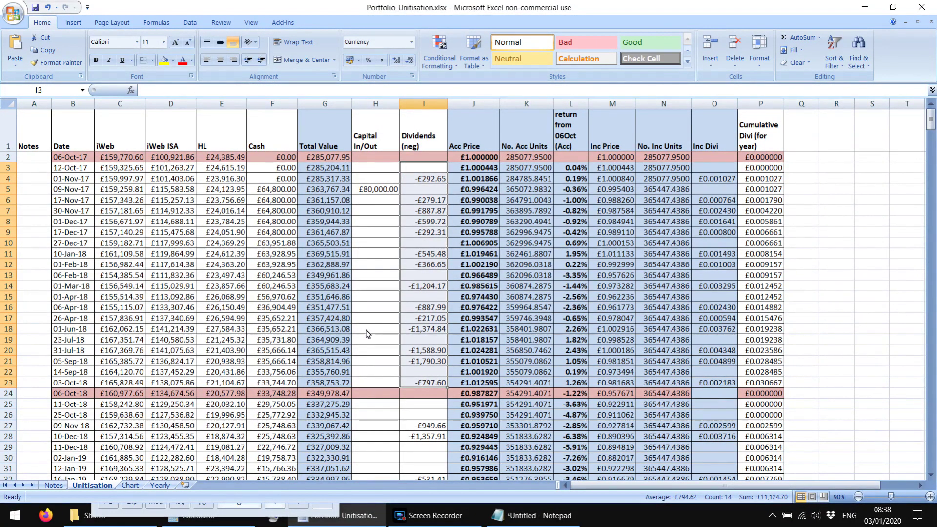
Check the total of the second year's dividends in I25:I46, between the 06-Oct-18 and 06-Oct-19 rows
scroll(367, 333, down, 6)
drag(420, 211, 422, 436)
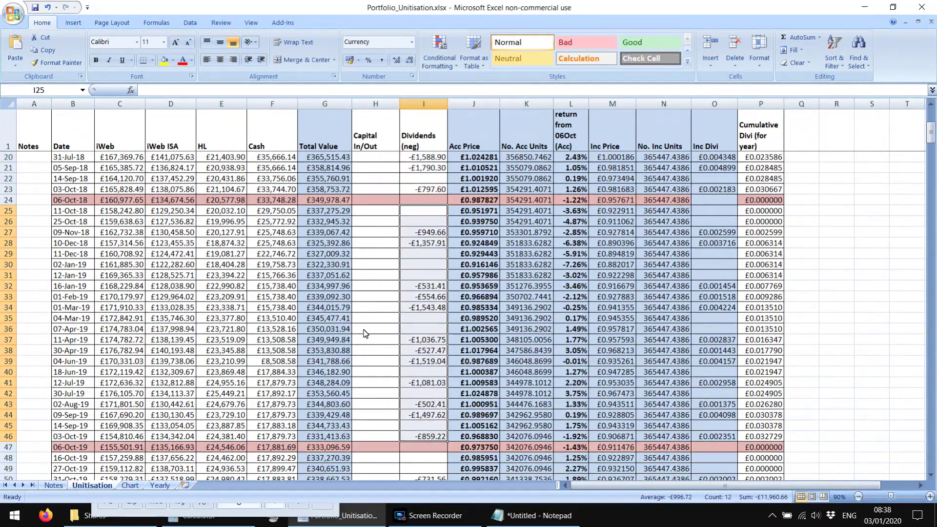
scroll(363, 332, down, 5)
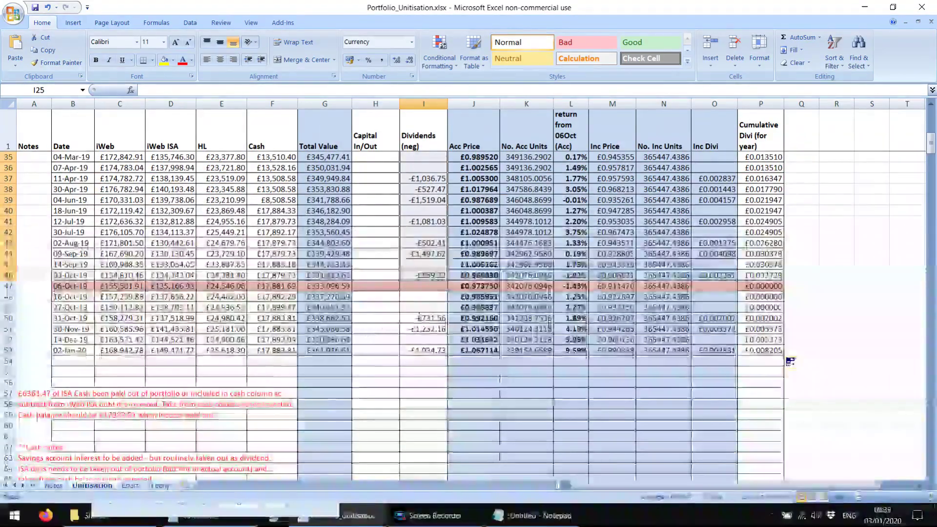
Review the 02-Jan-20 row against earlier rows, checking its Capital In/Out and Cash cells and the entries in B53:E53
click(368, 340)
scroll(369, 344, up, 5)
scroll(369, 342, down, 6)
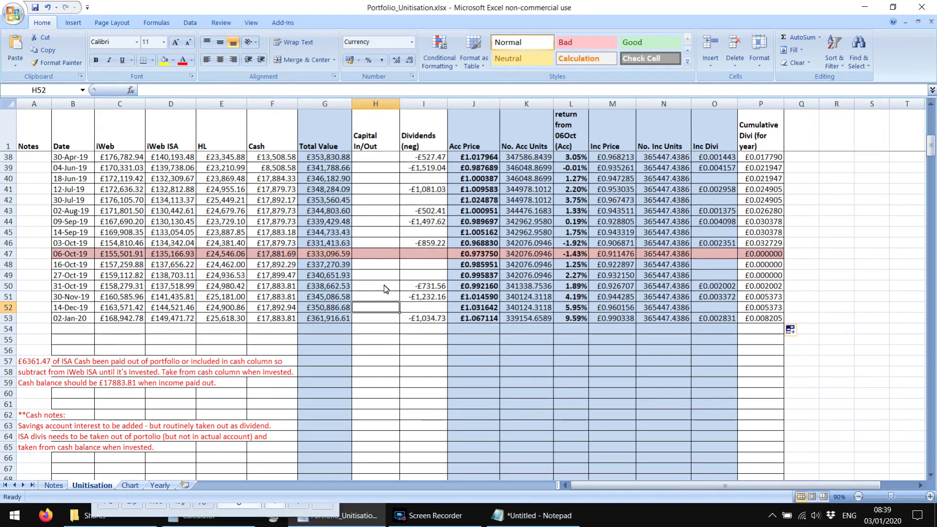
scroll(401, 296, up, 12)
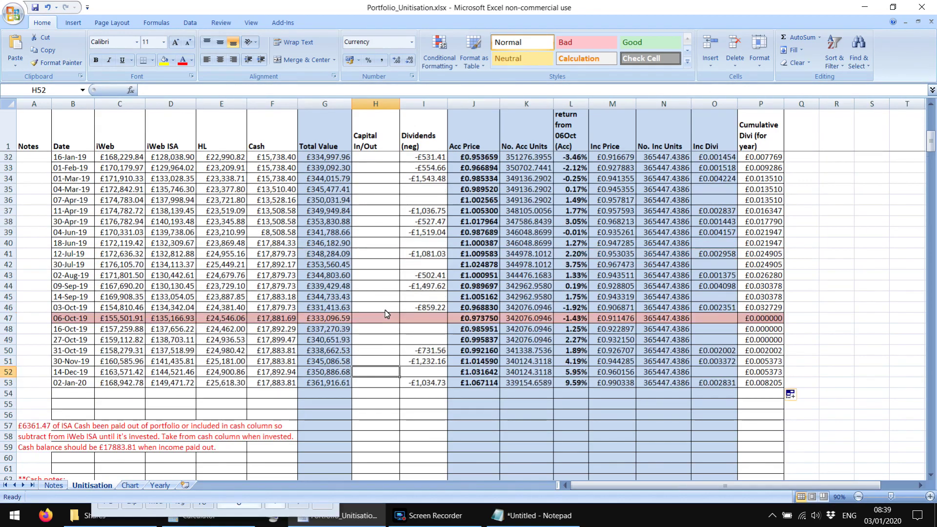
scroll(376, 337, down, 12)
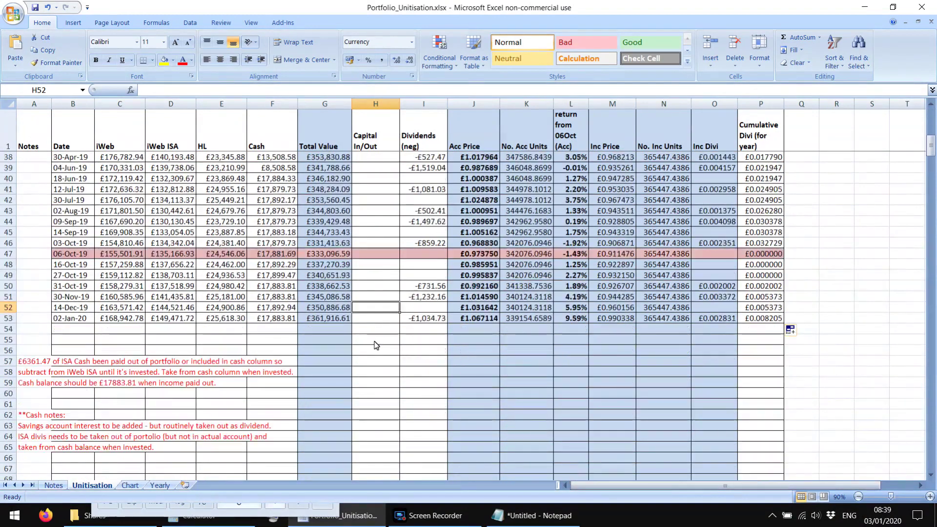
click(375, 321)
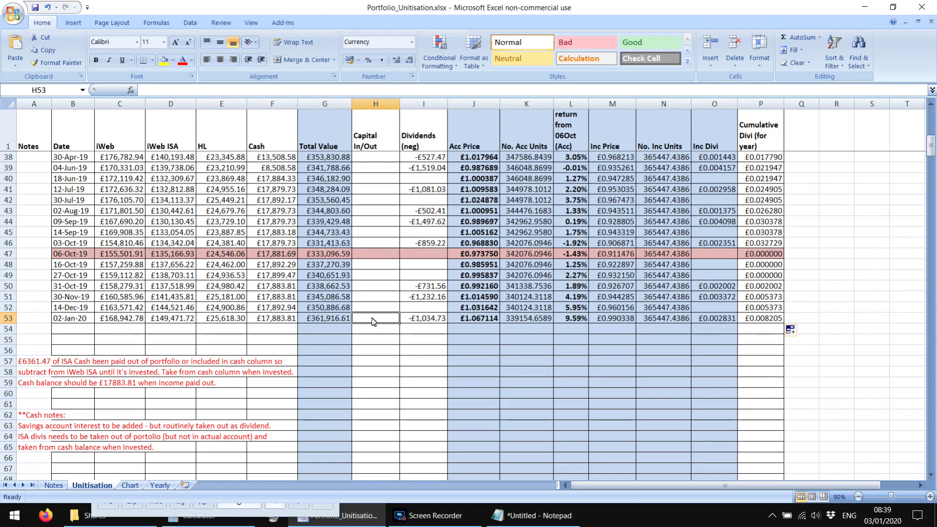
click(266, 318)
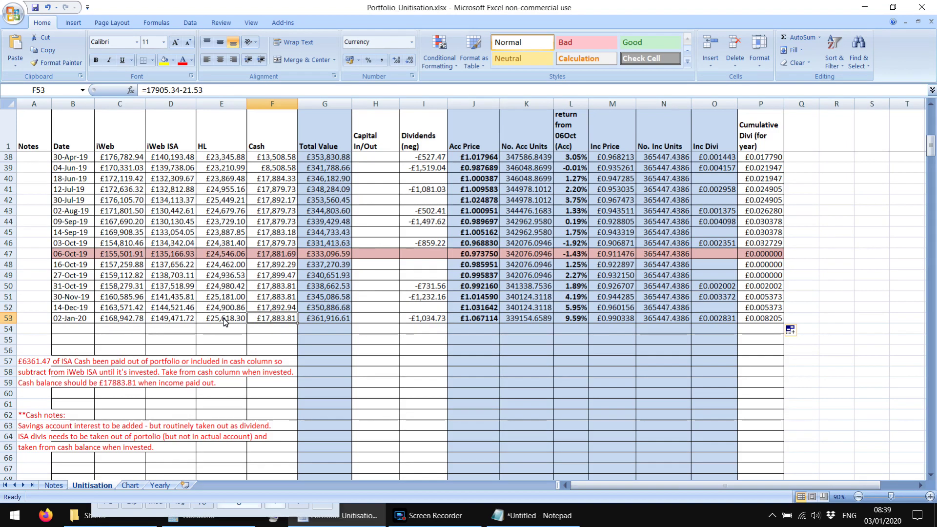
drag(226, 321, 60, 319)
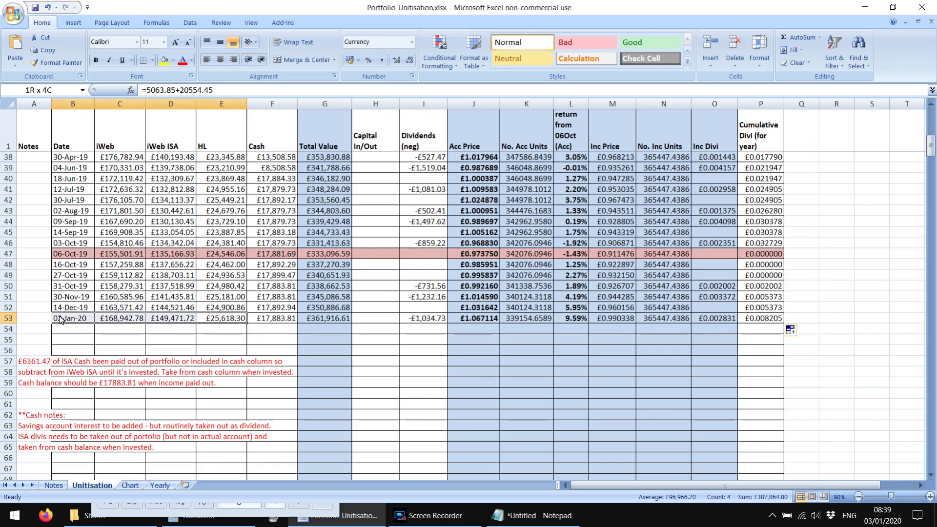
Enter a capital withdrawal of -4000 in the Capital In/Out cell of the 02-Jan-20 row
click(265, 320)
click(267, 339)
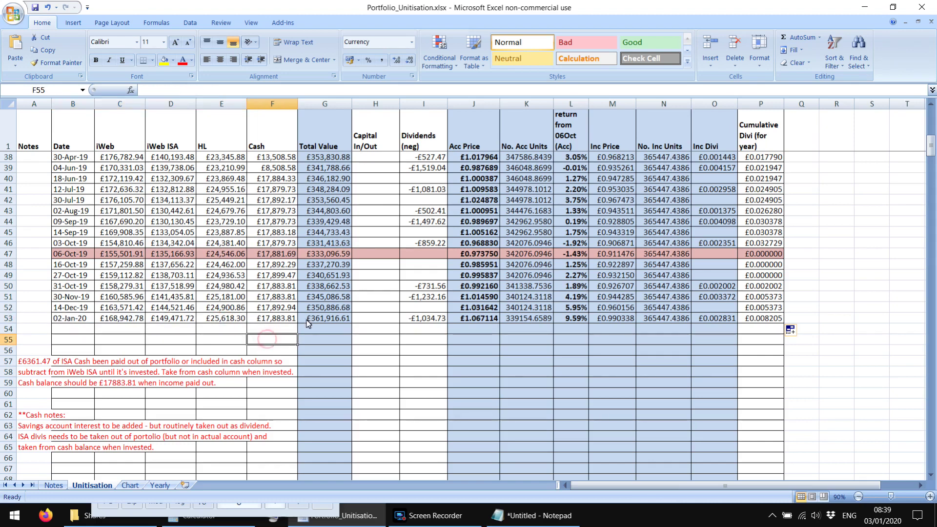
click(363, 318)
text(-)
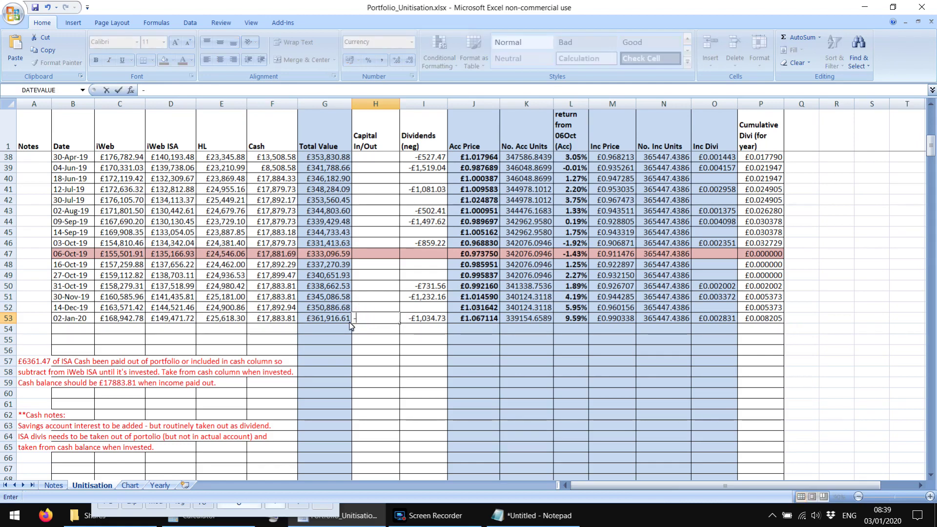
text(4000)
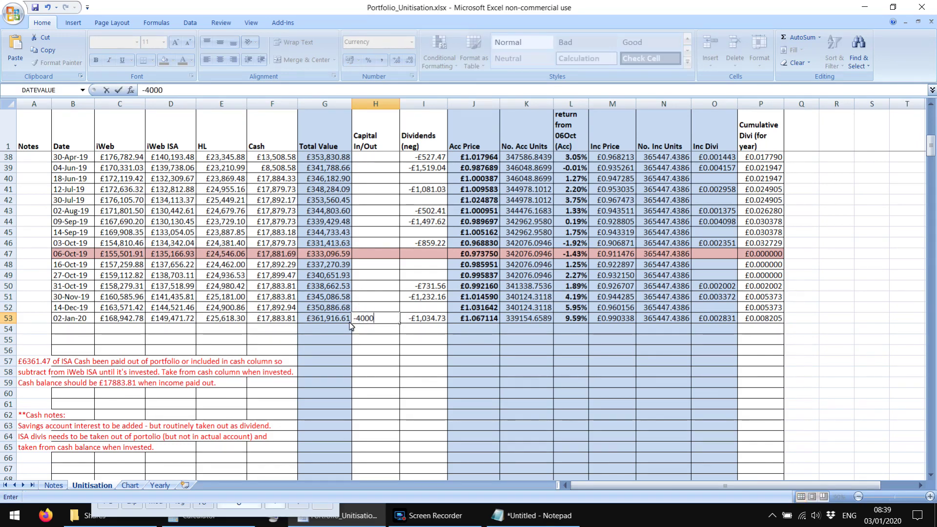
click(349, 322)
Change the Cash formula in the 02-Jan-20 row to =13905.34-21.53 to reflect the capital withdrawal
key(Left)
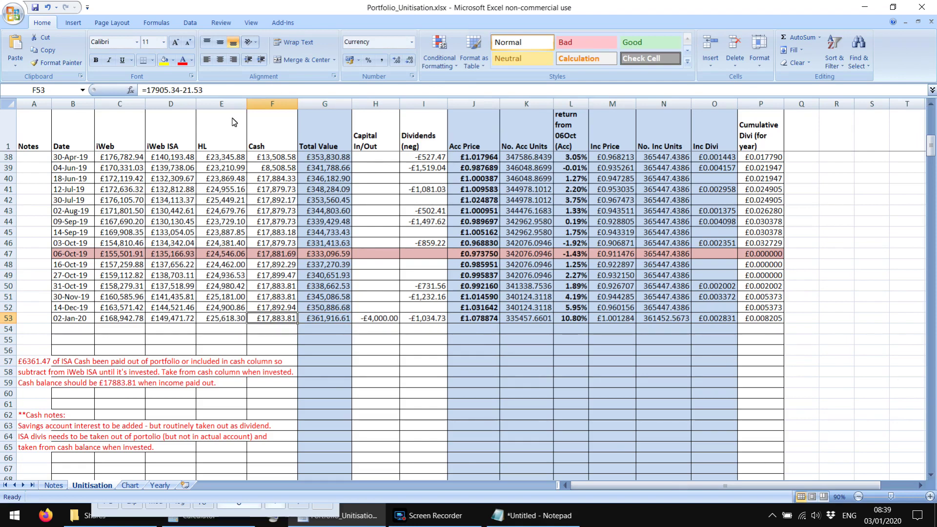
click(156, 93)
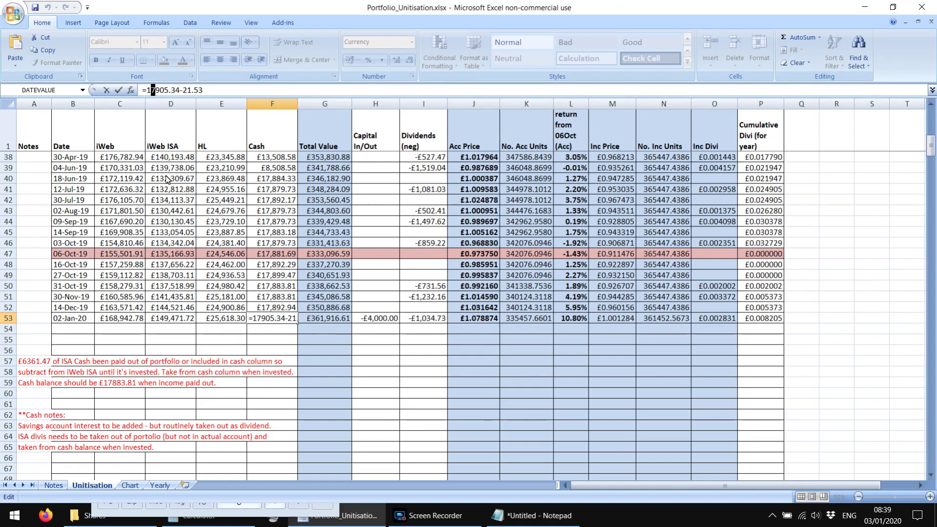
text(3)
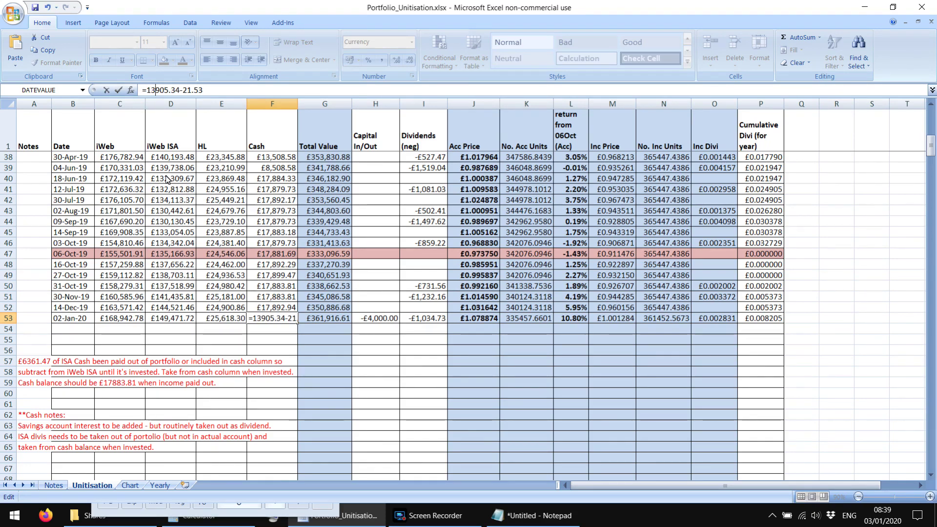
key(Return)
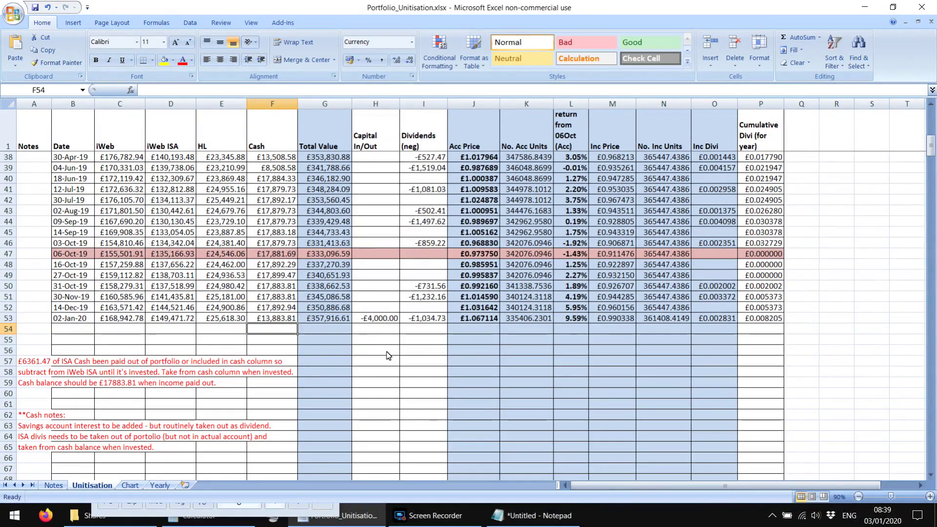
Compare the number of income units in N52:N53 between the 14-Dec-19 and 02-Jan-20 rows
click(388, 354)
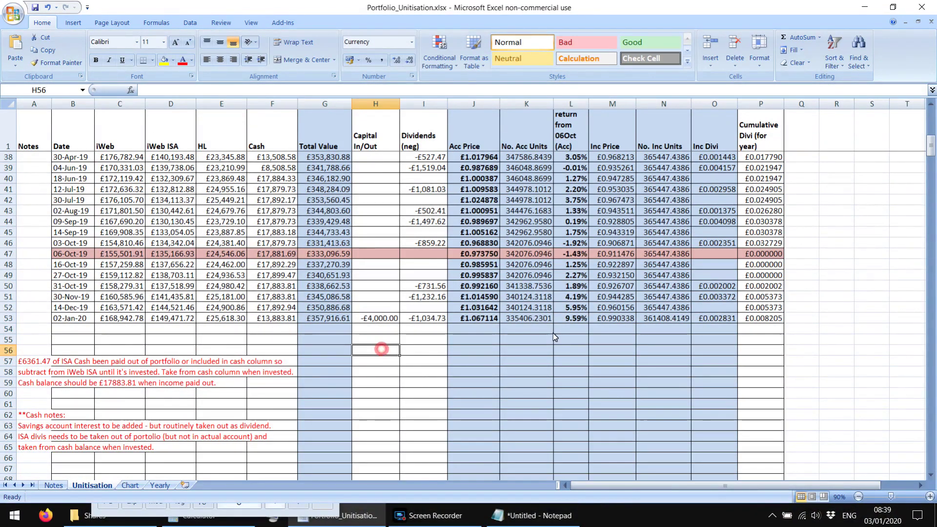
click(666, 308)
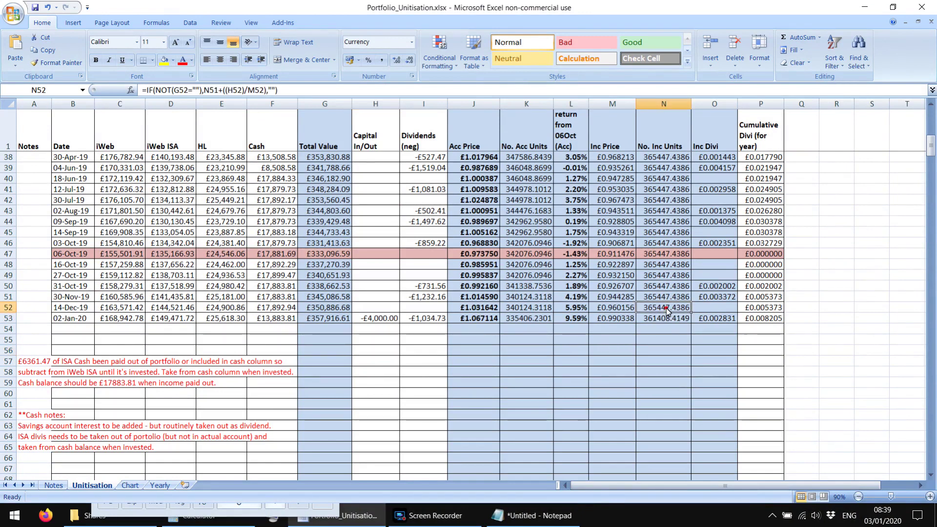
drag(666, 308, 666, 318)
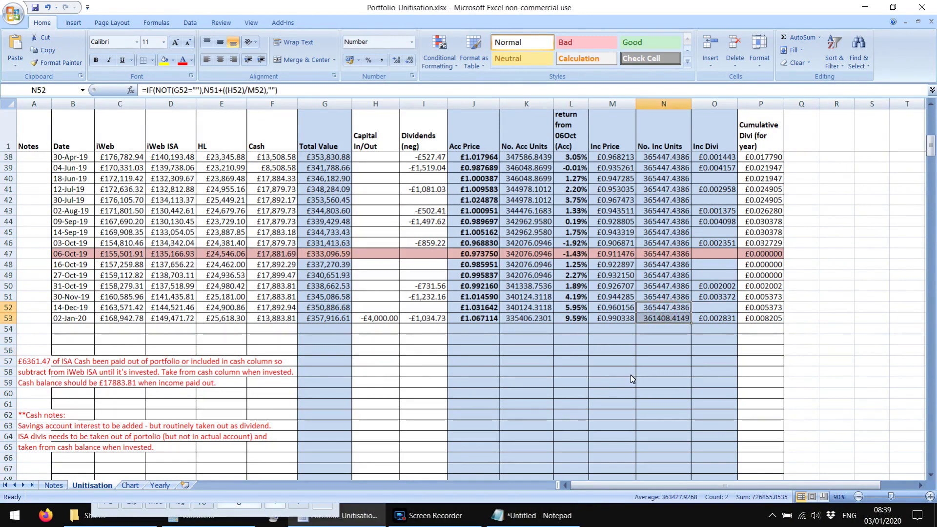
click(645, 350)
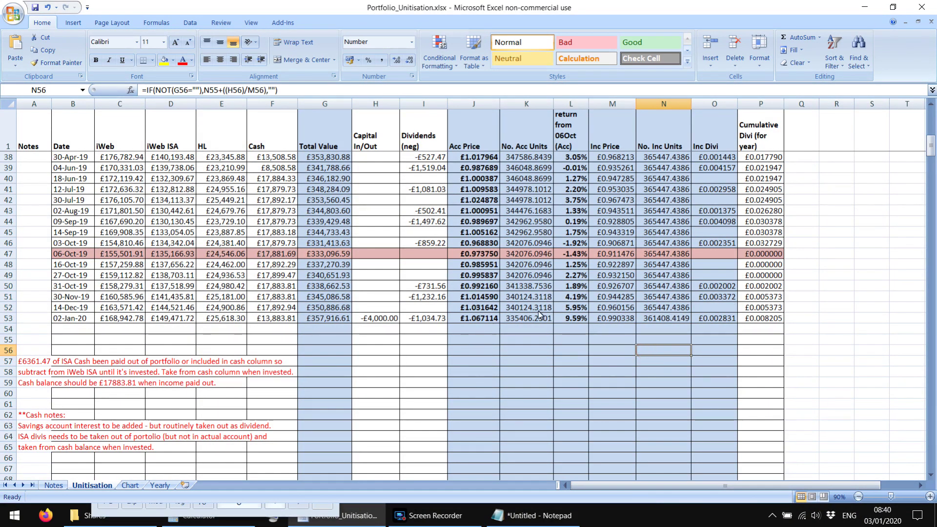
Check the unit prices, accumulation units and return in J53:M53 against the Capital In/Out entry in H53
drag(473, 318, 626, 322)
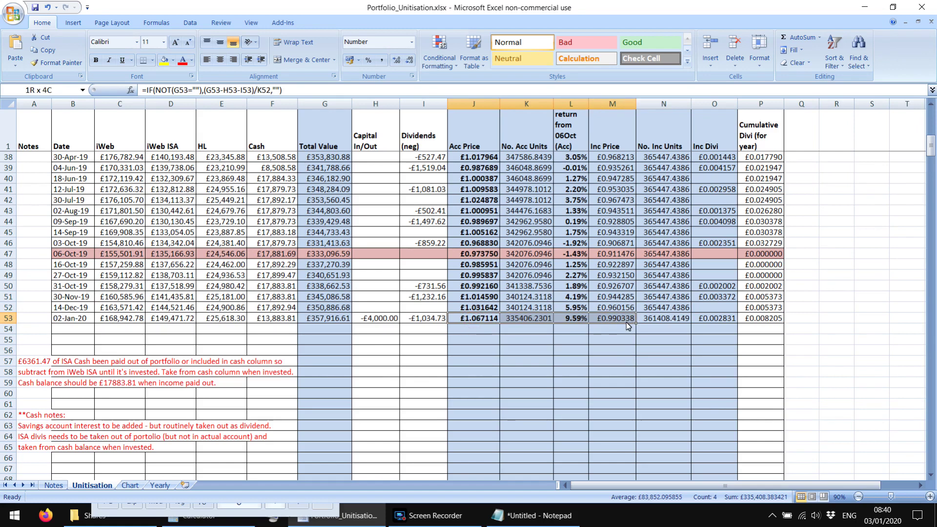
click(414, 346)
click(376, 340)
click(378, 318)
drag(559, 320, 601, 317)
click(466, 317)
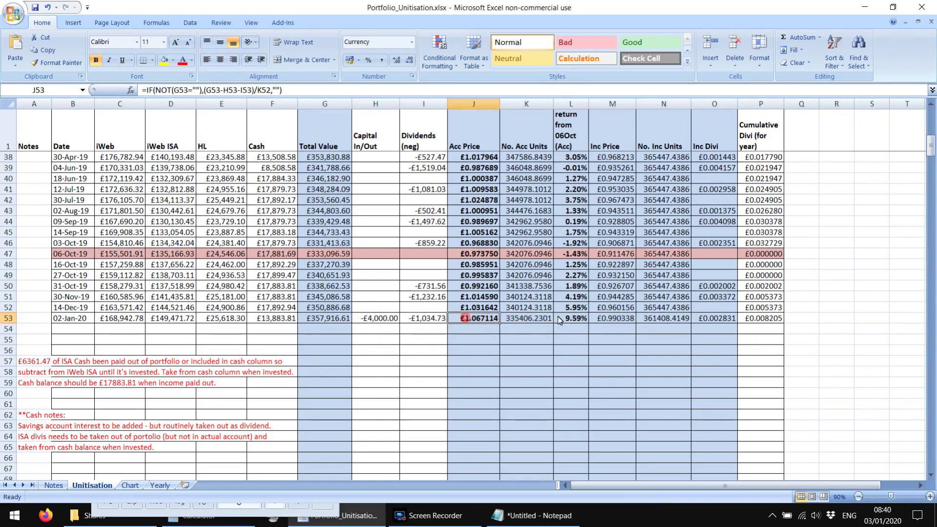
click(617, 318)
click(378, 318)
click(379, 353)
click(375, 319)
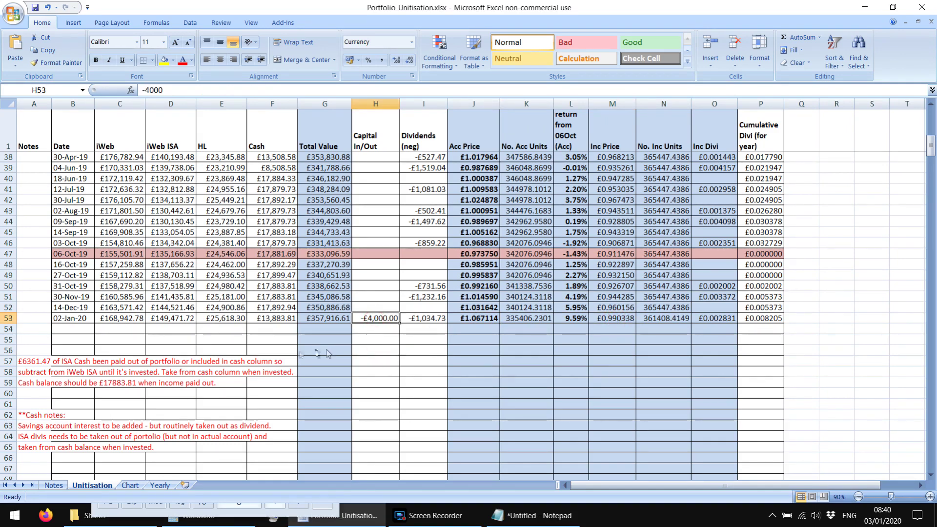
click(265, 340)
key(Right)
key(Right)
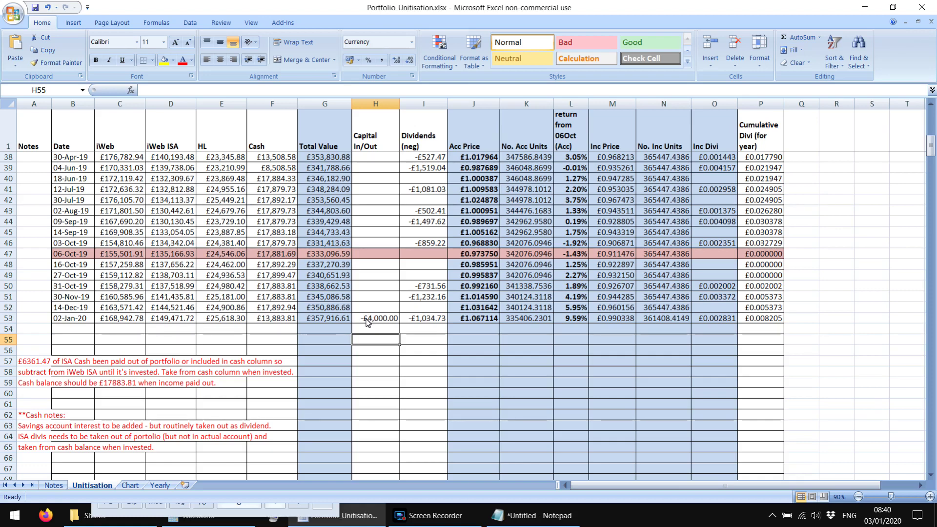
scroll(366, 322, down, 2)
drag(418, 274, 367, 288)
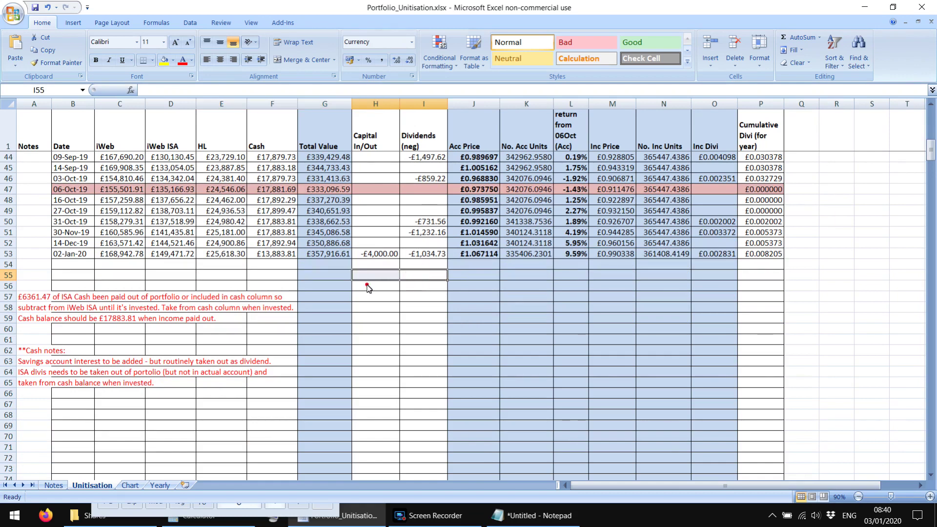
click(367, 288)
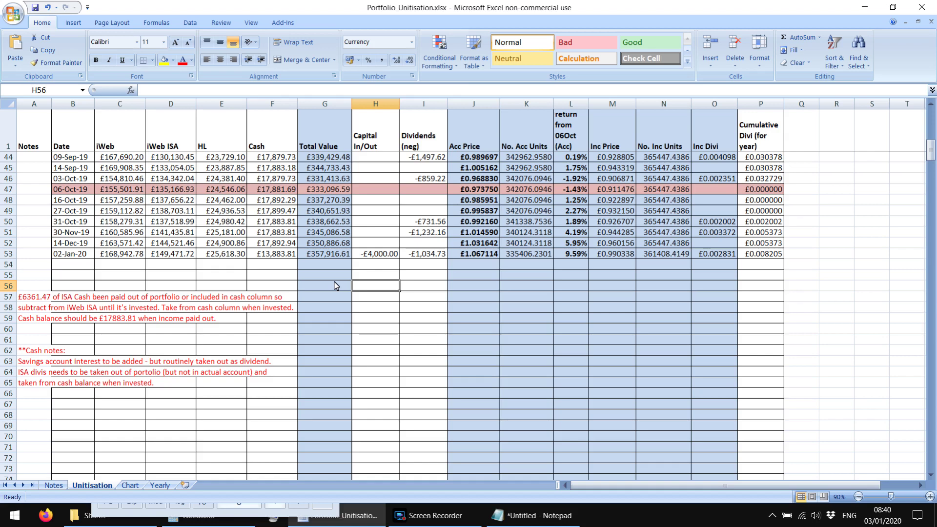
Review the complete 02-Jan-20 row, including the Cash formula in F53 and the entries in B53:F53
drag(376, 254, 758, 254)
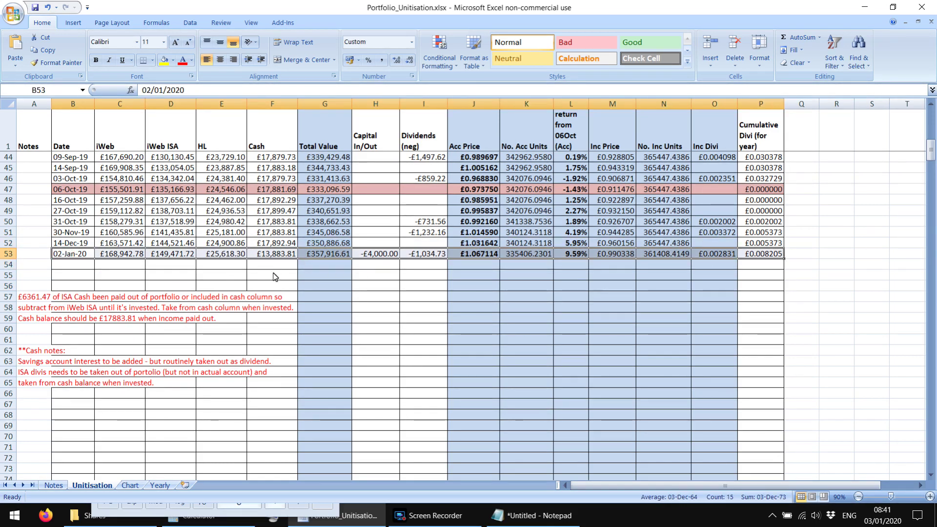
click(272, 258)
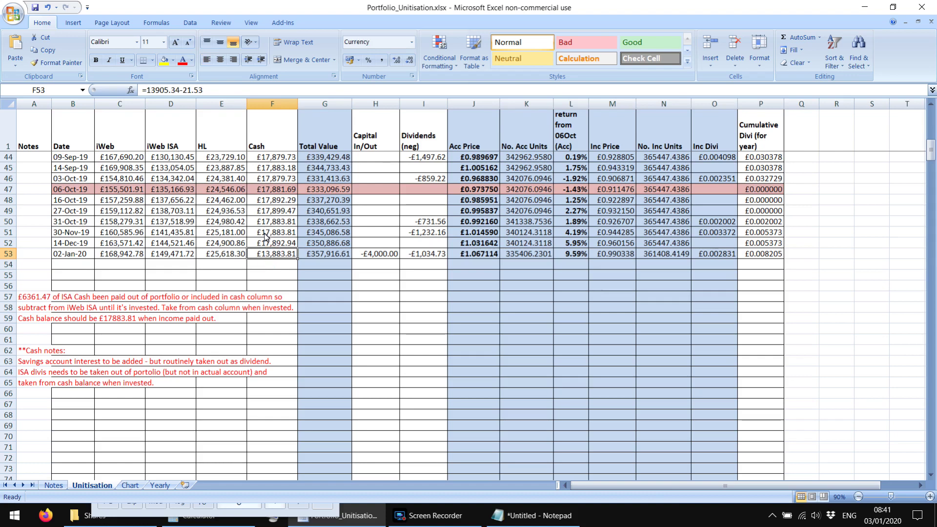
drag(240, 256, 288, 258)
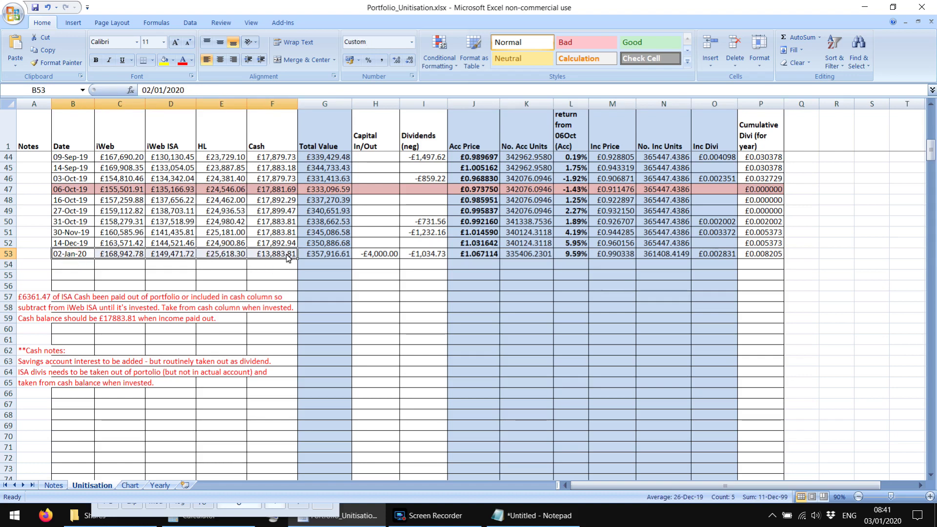
click(372, 299)
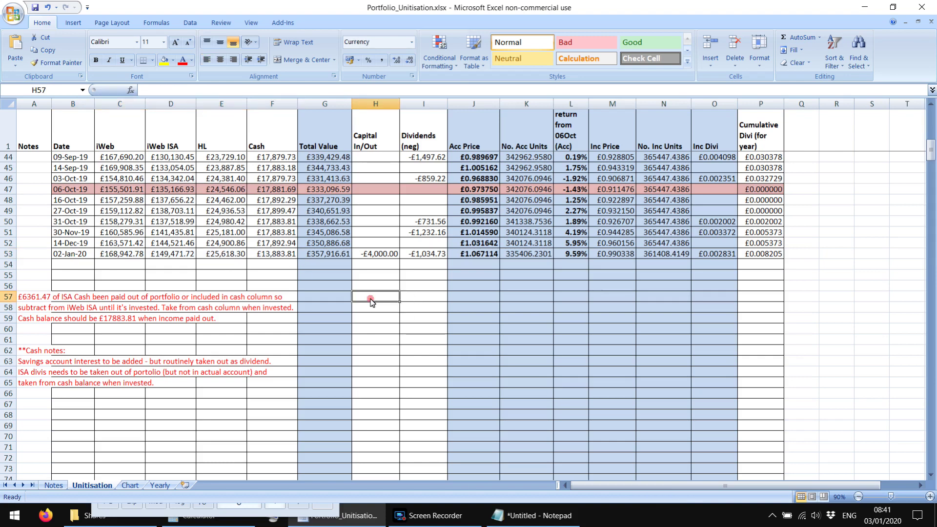
click(373, 253)
click(383, 296)
click(423, 274)
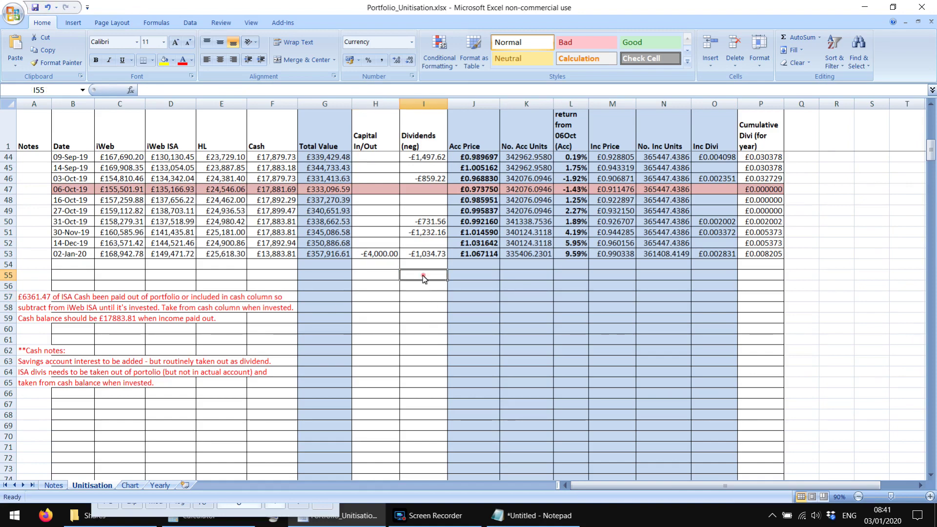
click(347, 276)
click(359, 286)
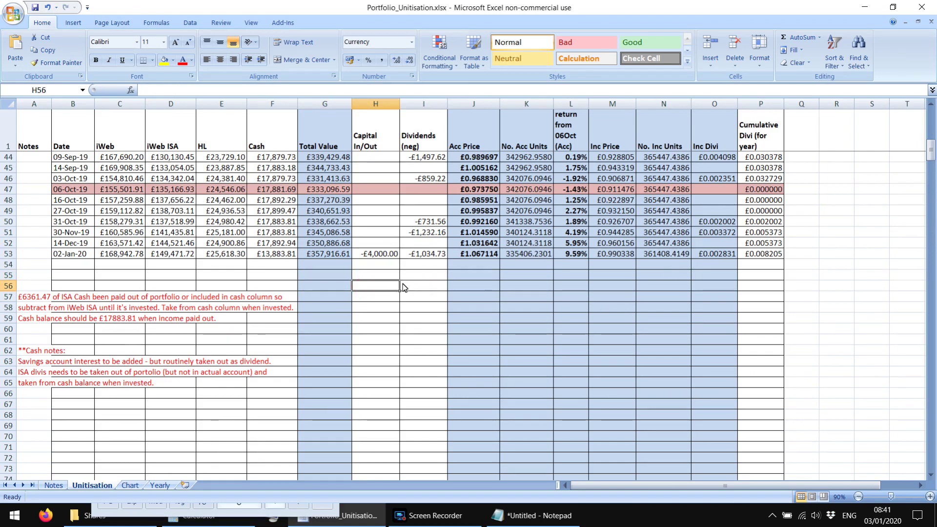
click(405, 308)
click(391, 296)
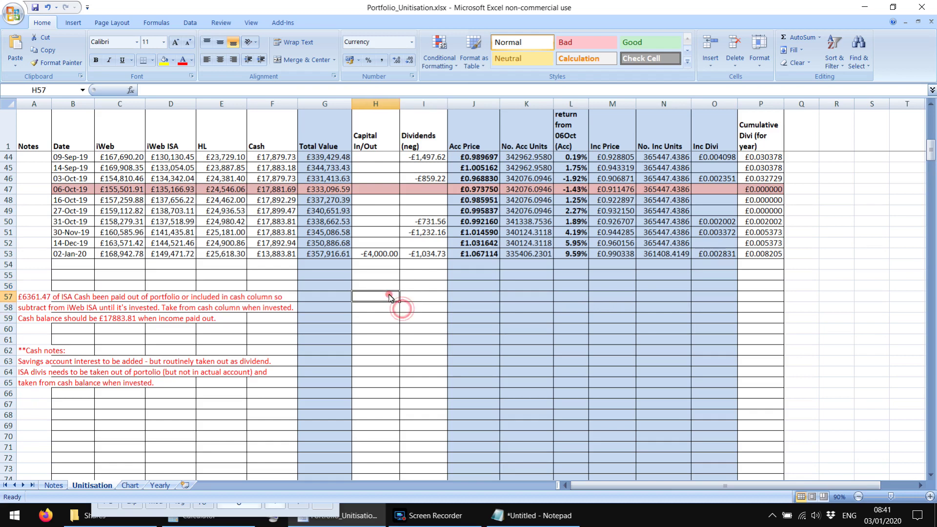
click(225, 278)
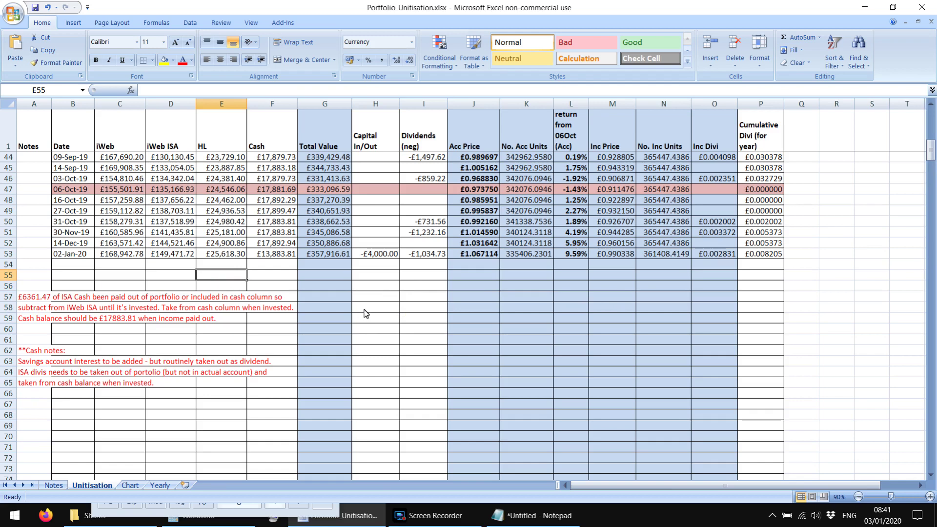
click(369, 288)
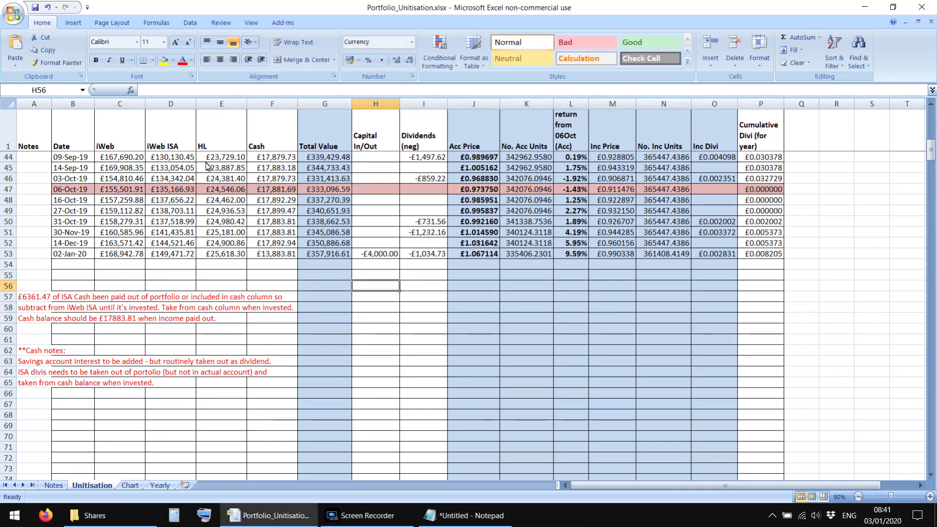
click(361, 515)
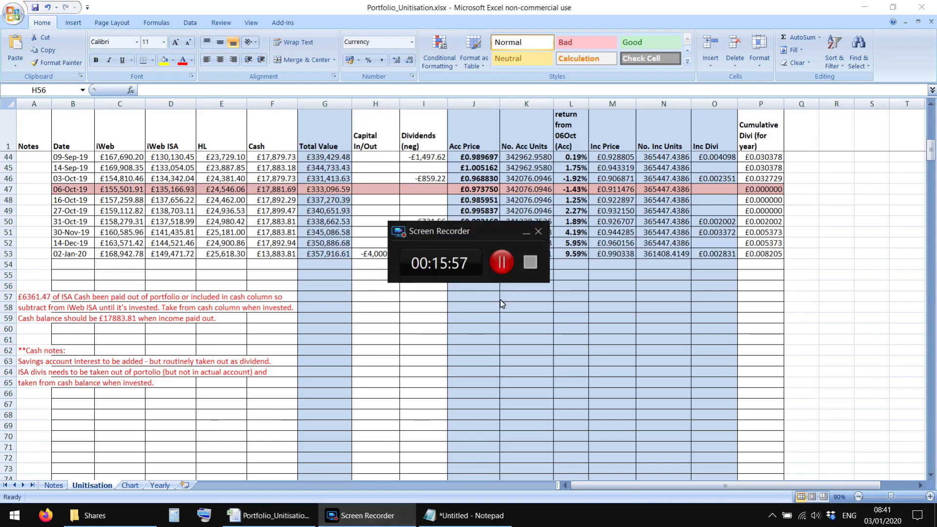